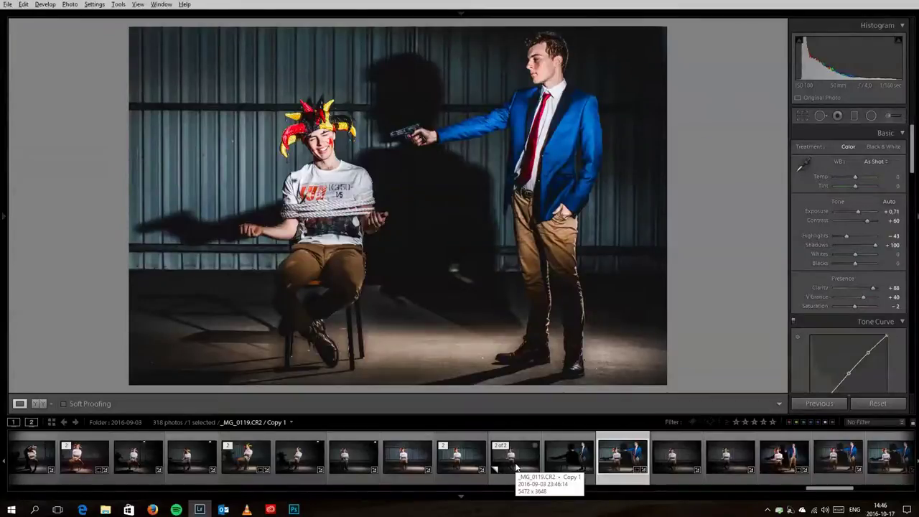
# - Select the _MG_0119.CR2 virtual copy and _MG_0122.CR2 together and open them as layers in Photoshop
pyautogui.click(516, 460)
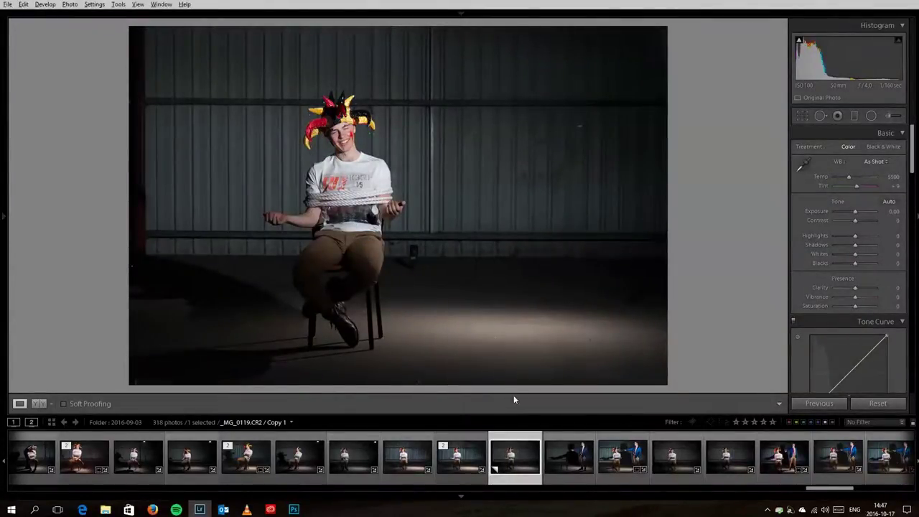
pyautogui.click(563, 455)
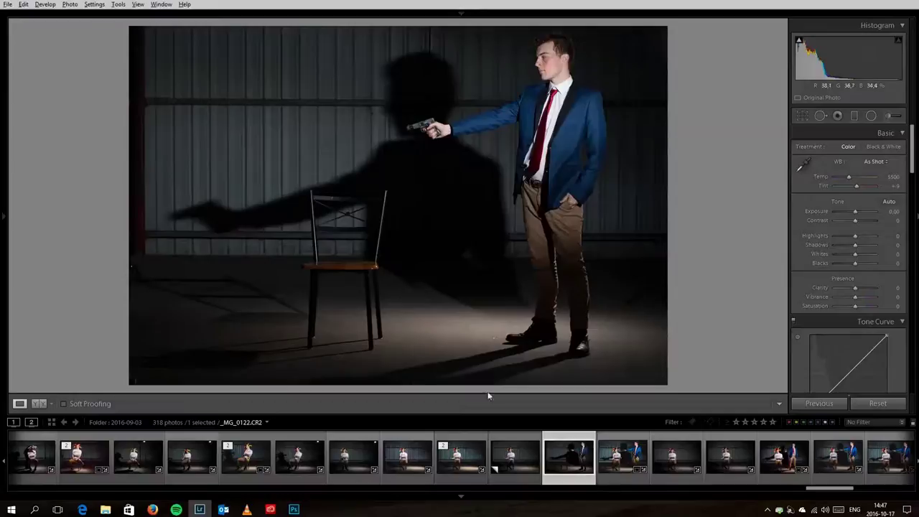
pyautogui.keyDown('ctrl'); pyautogui.click(515, 468); pyautogui.keyUp('ctrl')
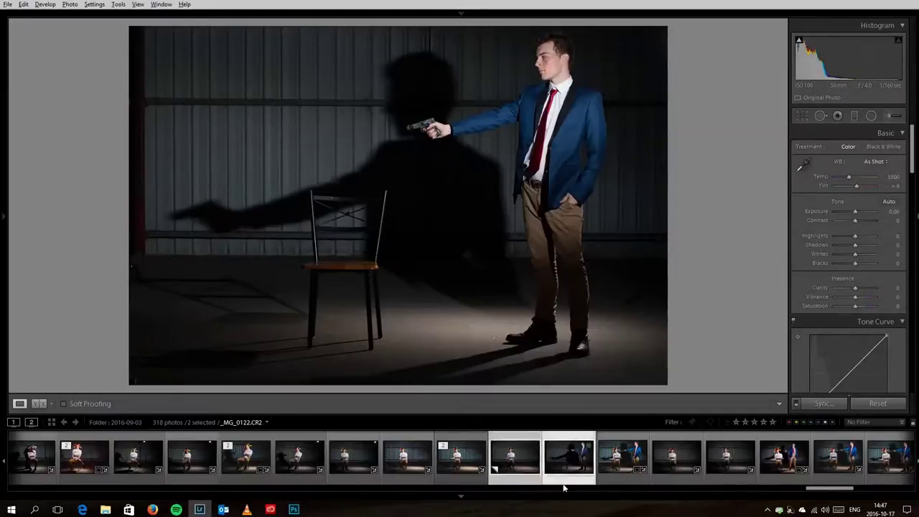
pyautogui.rightClick(515, 468)
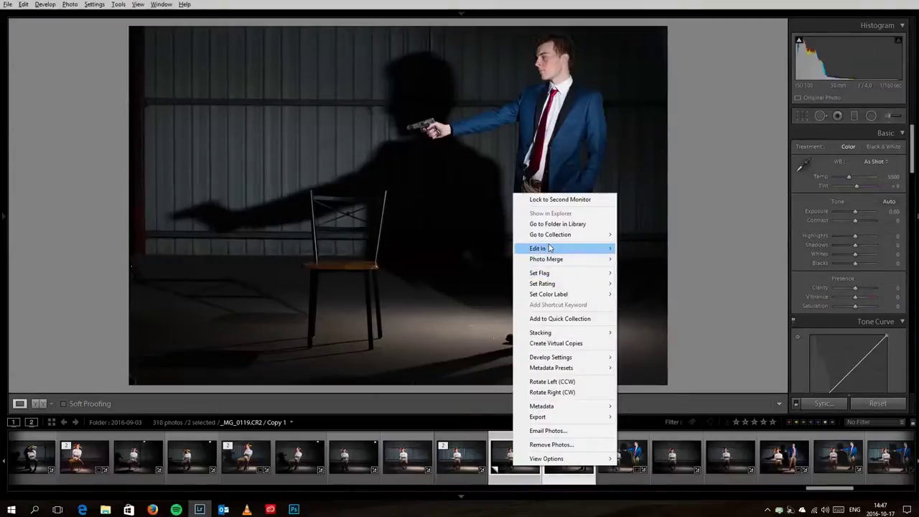
pyautogui.moveTo(550, 248)
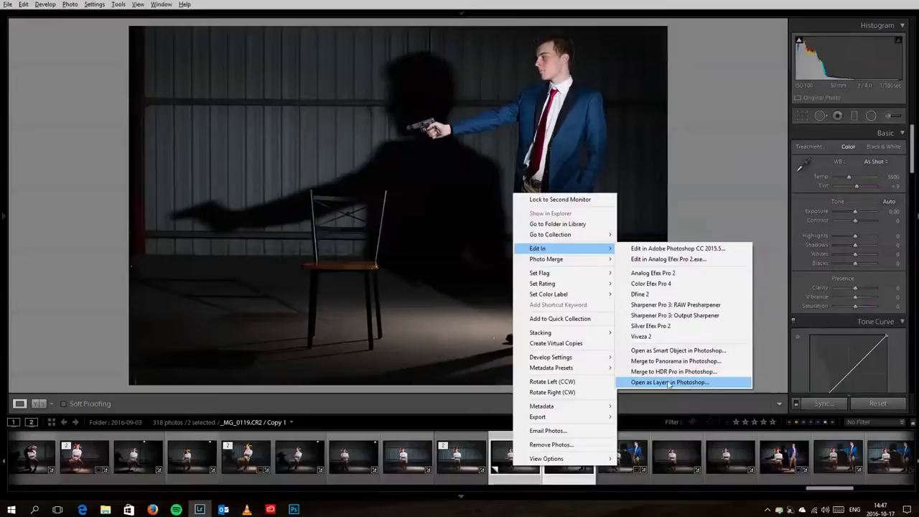
pyautogui.click(637, 385)
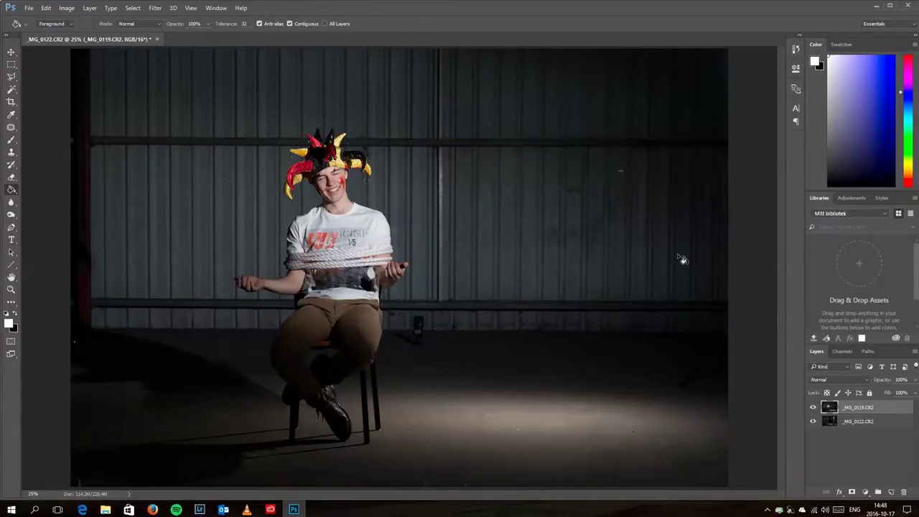
# - Inspect the chair legs closely and toggle the top layer's visibility to compare how the two photos line up
pyautogui.click(11, 289)
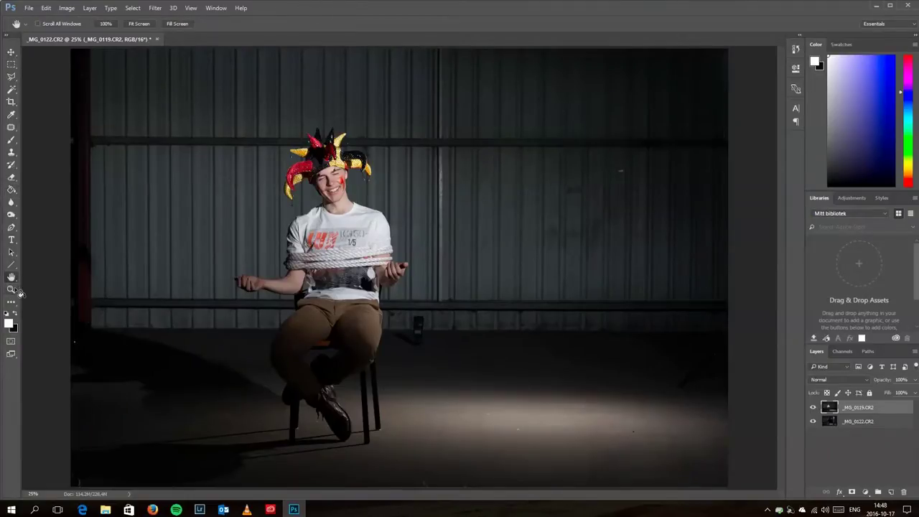
pyautogui.moveTo(379, 365); pyautogui.dragTo(428, 388)
pyautogui.click(424, 385)
pyautogui.click(813, 407)
pyautogui.click(813, 407)
pyautogui.rightClick(419, 209)
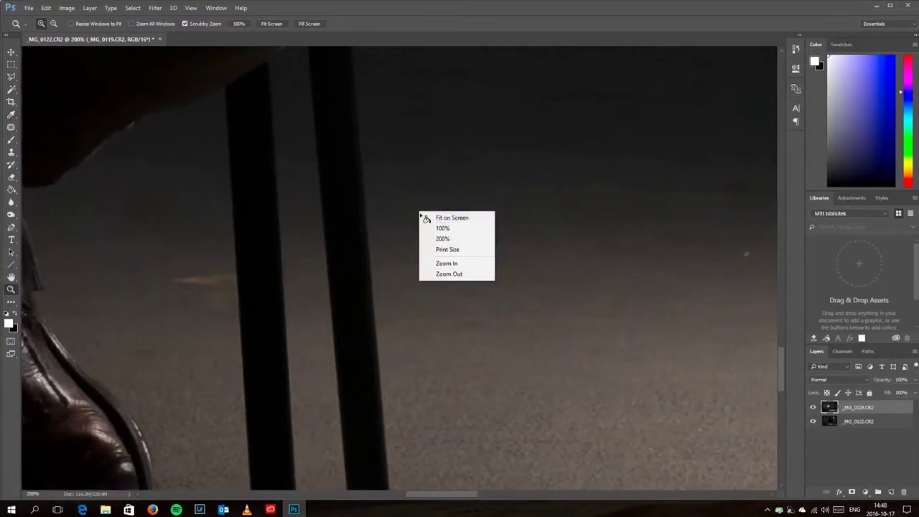
pyautogui.click(454, 218)
# - Auto-align the _MG_0119.CR2 and _MG_0122.CR2 layers using the Auto projection
pyautogui.keyDown('shift'); pyautogui.click(858, 422); pyautogui.keyUp('shift')
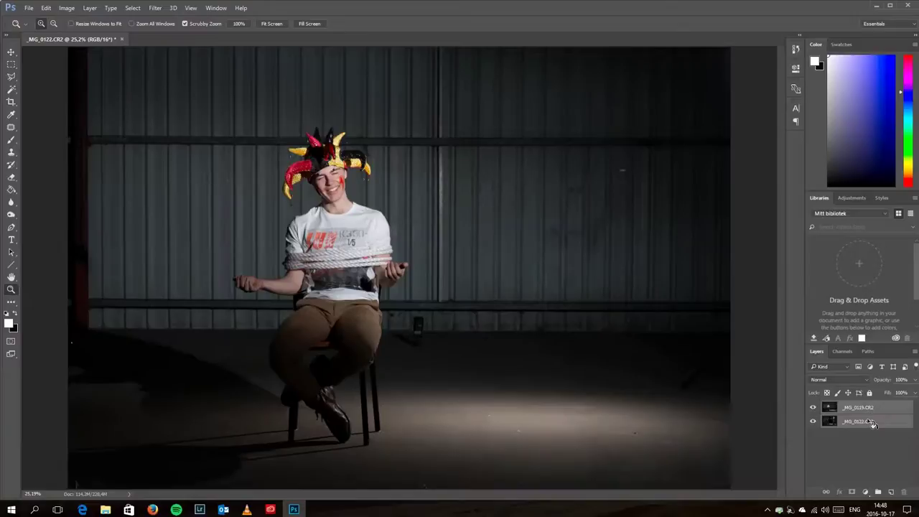
pyautogui.click(46, 8)
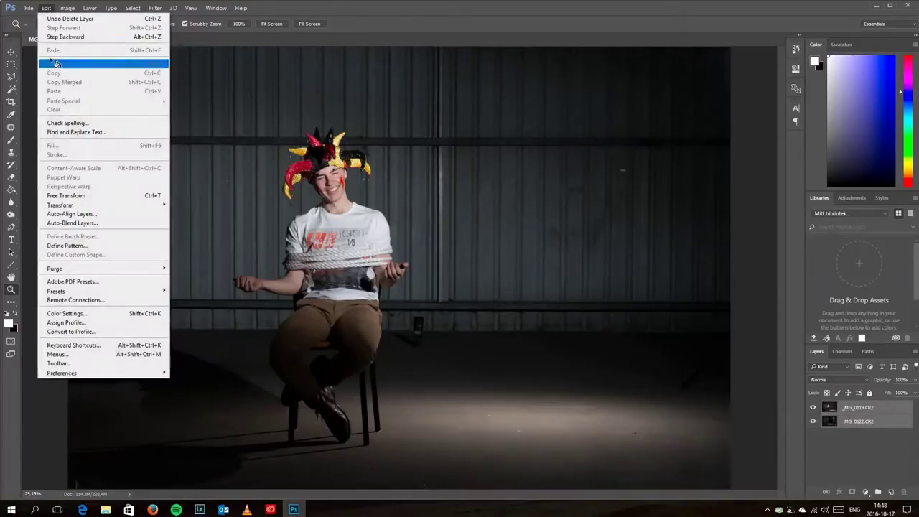
pyautogui.click(82, 215)
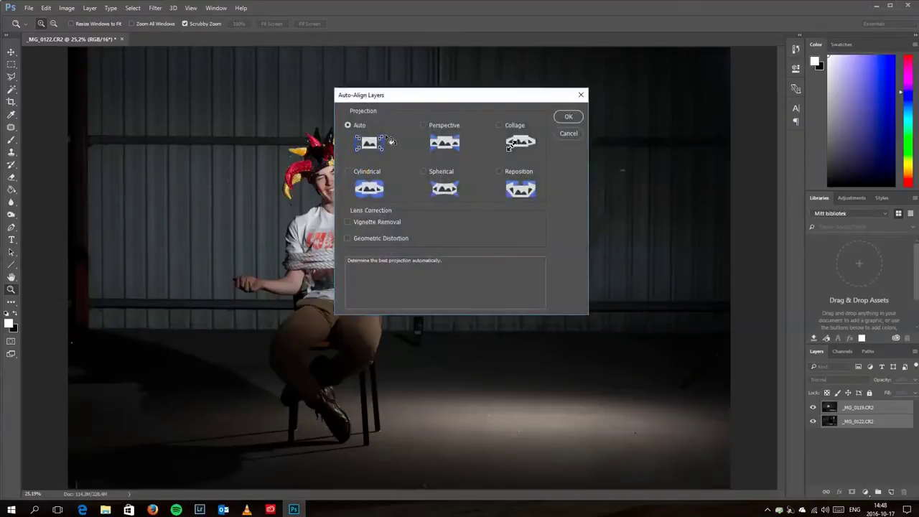
pyautogui.click(570, 117)
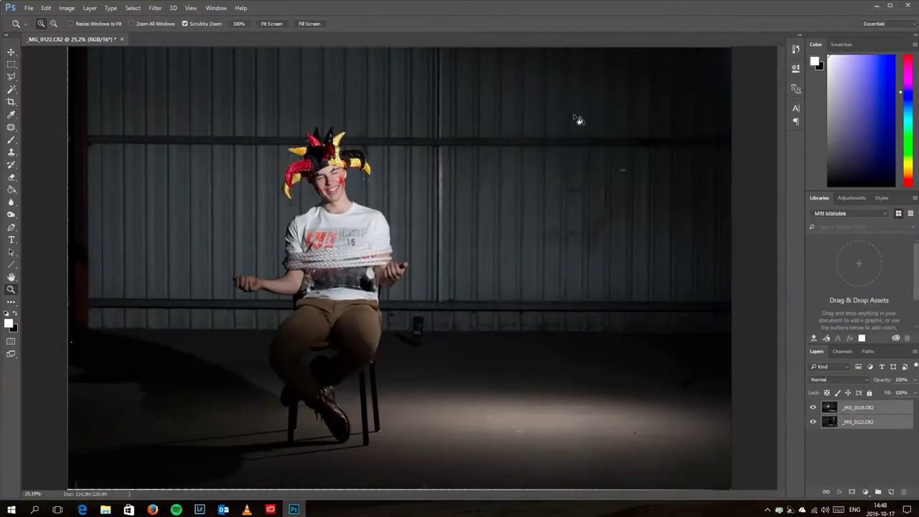
# - Check the aligned layers at the chair legs by hiding and showing _MG_0119.CR2, and return to the full image view
pyautogui.moveTo(372, 416); pyautogui.dragTo(496, 396)
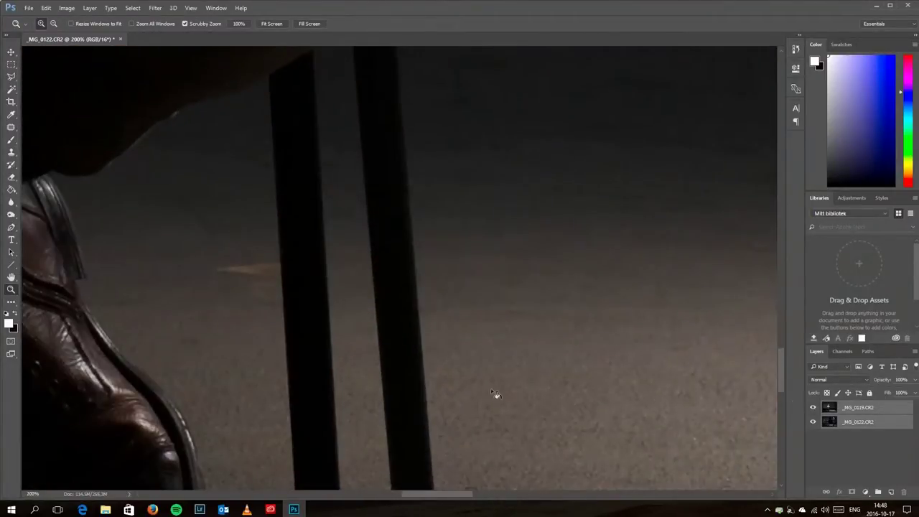
pyautogui.click(814, 408)
pyautogui.click(814, 408)
pyautogui.click(813, 408)
pyautogui.click(814, 408)
pyautogui.rightClick(301, 284)
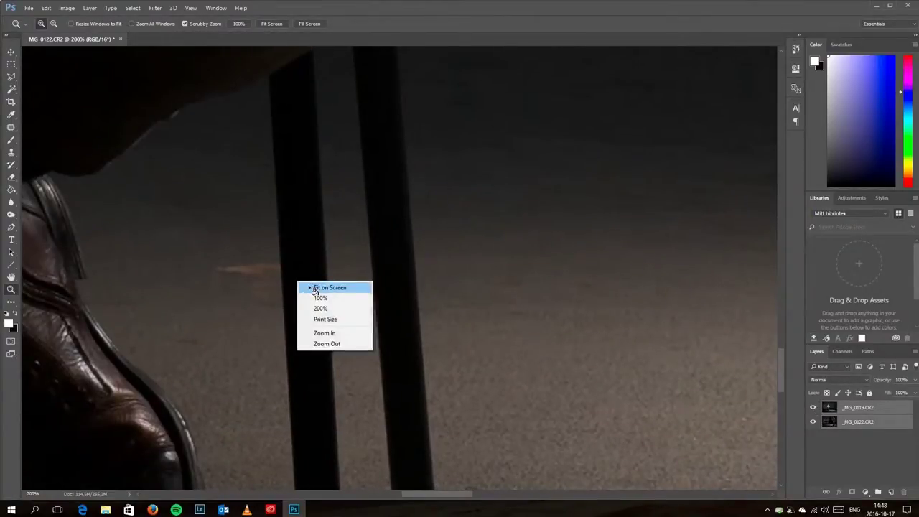
pyautogui.click(310, 289)
# - Move the _MG_0122.CR2 layer above _MG_0119.CR2 and add a white layer mask to it
pyautogui.click(879, 450)
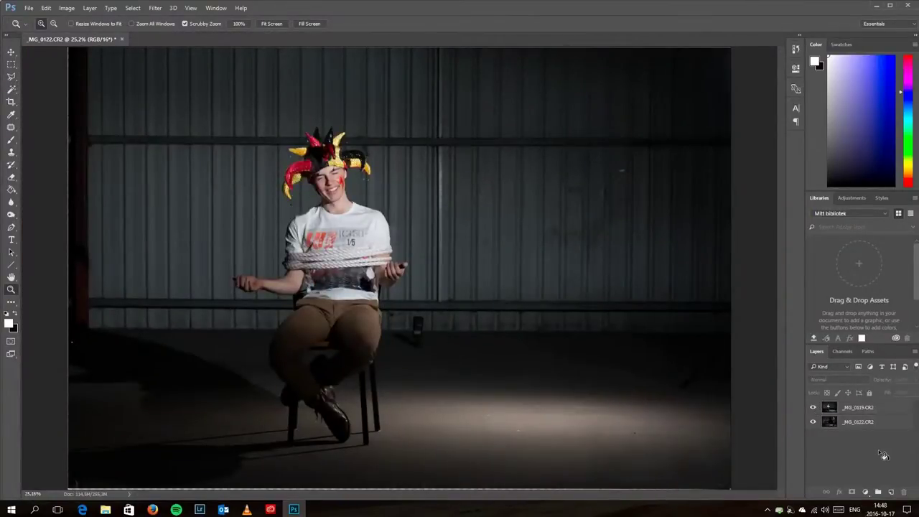
pyautogui.click(868, 411)
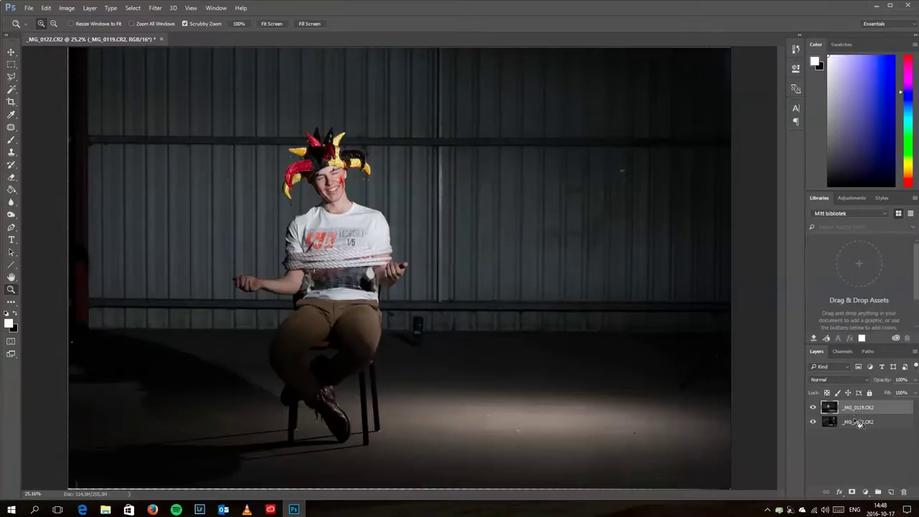
pyautogui.moveTo(860, 424); pyautogui.dragTo(865, 412)
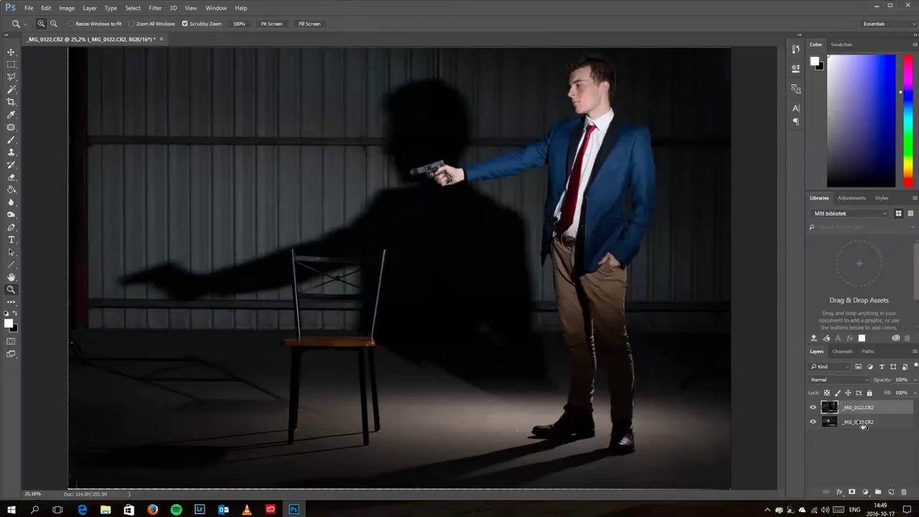
pyautogui.click(853, 493)
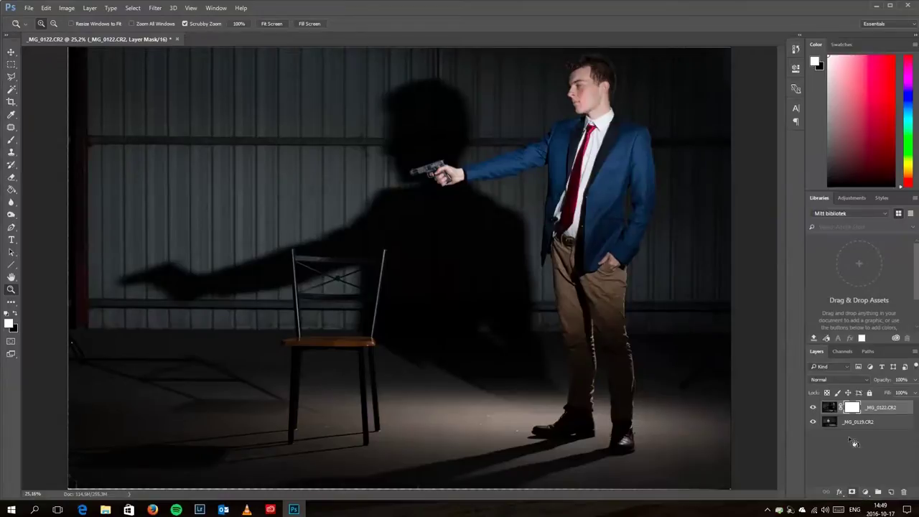
# - Paint black on the _MG_0122.CR2 mask with a 417 px brush over the chair to reveal the seated man
pyautogui.click(18, 315)
pyautogui.click(12, 140)
pyautogui.moveTo(352, 301)
pyautogui.mouseDown()
pyautogui.moveTo(324, 266)
pyautogui.moveTo(321, 293)
pyautogui.moveTo(325, 207)
pyautogui.moveTo(324, 226)
pyautogui.moveTo(343, 194)
pyautogui.moveTo(308, 168)
pyautogui.moveTo(298, 193)
pyautogui.moveTo(346, 172)
pyautogui.moveTo(345, 148)
pyautogui.moveTo(364, 165)
pyautogui.moveTo(318, 159)
pyautogui.moveTo(296, 201)
pyautogui.moveTo(333, 239)
pyautogui.moveTo(297, 259)
pyautogui.moveTo(300, 280)
pyautogui.moveTo(286, 304)
pyautogui.moveTo(248, 282)
pyautogui.moveTo(230, 285)
pyautogui.moveTo(303, 294)
pyautogui.moveTo(302, 438)
pyautogui.moveTo(314, 411)
pyautogui.moveTo(356, 442)
pyautogui.moveTo(353, 392)
pyautogui.moveTo(316, 384)
pyautogui.moveTo(346, 372)
pyautogui.moveTo(331, 334)
pyautogui.moveTo(364, 353)
pyautogui.moveTo(372, 248)
pyautogui.moveTo(383, 244)
pyautogui.moveTo(409, 280)
pyautogui.moveTo(387, 275)
pyautogui.moveTo(399, 249)
pyautogui.moveTo(365, 237)
pyautogui.moveTo(379, 282)
pyautogui.moveTo(338, 253)
pyautogui.moveTo(355, 271)
pyautogui.moveTo(306, 275)
pyautogui.moveTo(304, 267)
pyautogui.moveTo(301, 294)
pyautogui.moveTo(263, 300)
pyautogui.mouseUp()
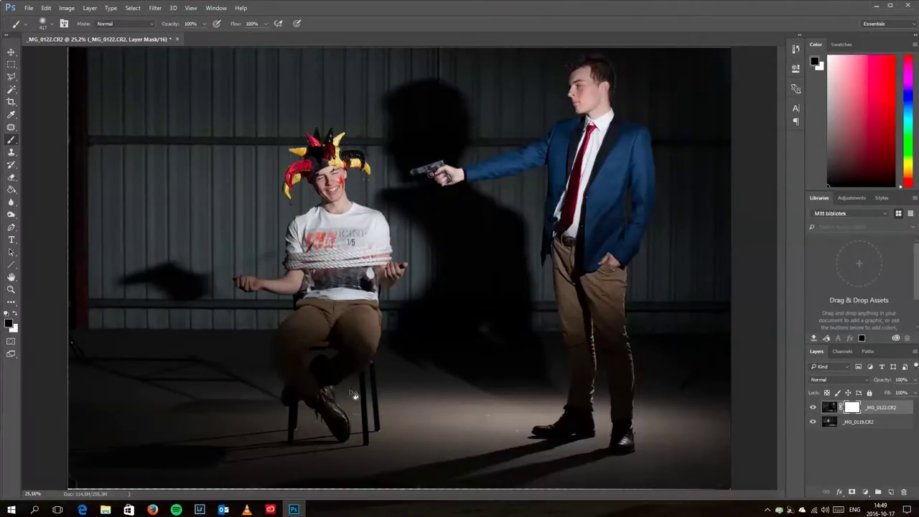
pyautogui.moveTo(303, 327)
pyautogui.mouseDown()
pyautogui.moveTo(376, 348)
pyautogui.moveTo(352, 366)
pyautogui.moveTo(360, 349)
pyautogui.moveTo(347, 330)
pyautogui.mouseUp()
# - Select the wall area around the seated man's outstretched forearm with the Magnetic Lasso, tracing the sleeve, rope, arm and hand edges
pyautogui.click(11, 289)
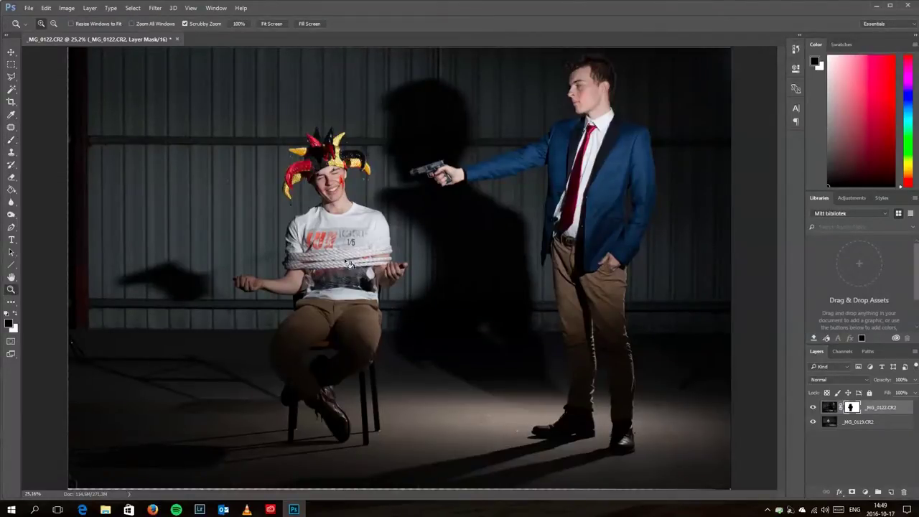
pyautogui.click(222, 279)
pyautogui.click(223, 279)
pyautogui.click(223, 279)
pyautogui.click(220, 273)
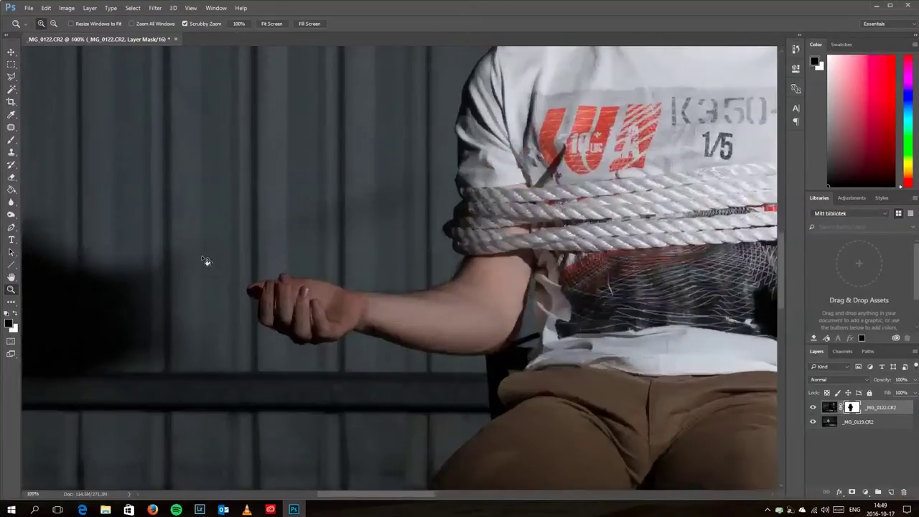
pyautogui.scroll(1, 201, 255)
pyautogui.click(11, 77)
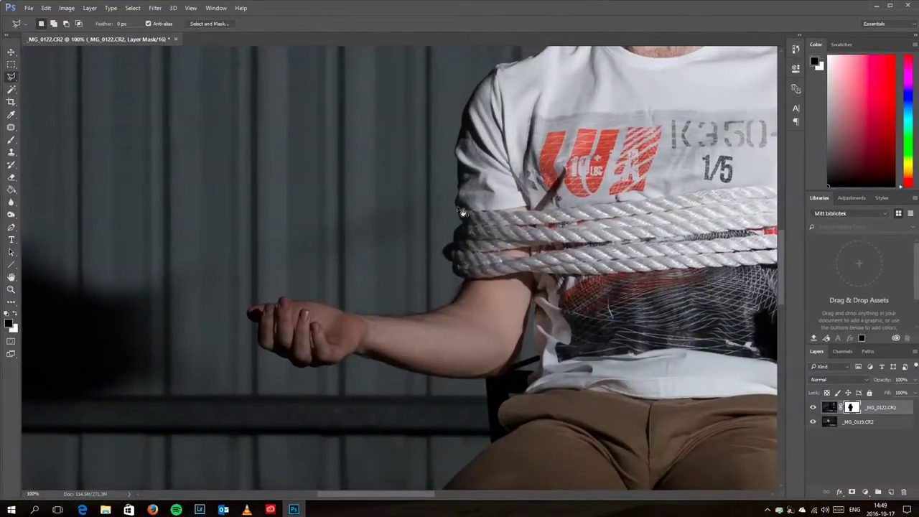
pyautogui.click(12, 76)
pyautogui.click(63, 94)
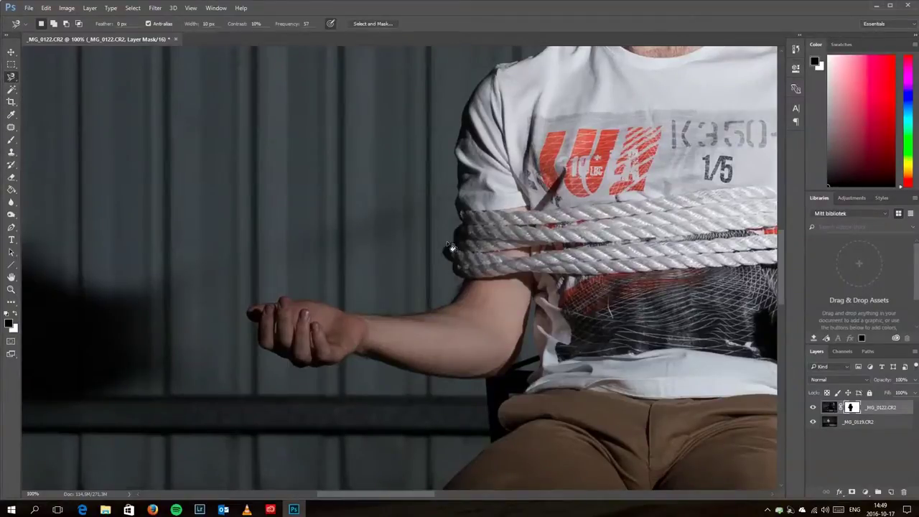
pyautogui.click(459, 180)
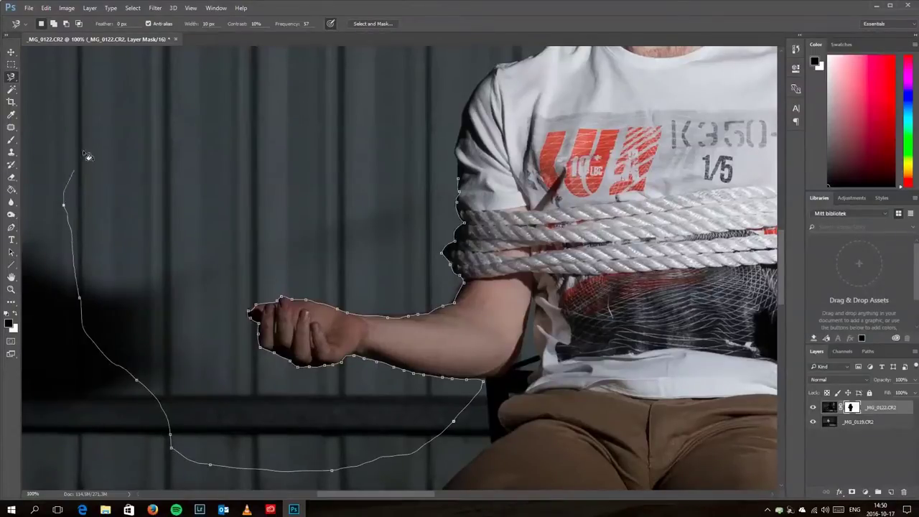
pyautogui.doubleClick(404, 105)
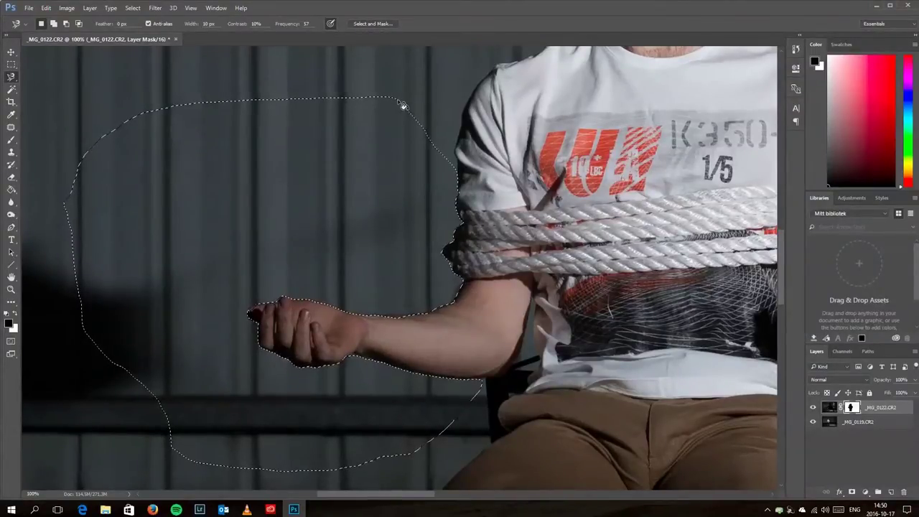
# - Paint white on the mask inside the selection to restore the arm shadow on the wall, and deselect
pyautogui.click(16, 314)
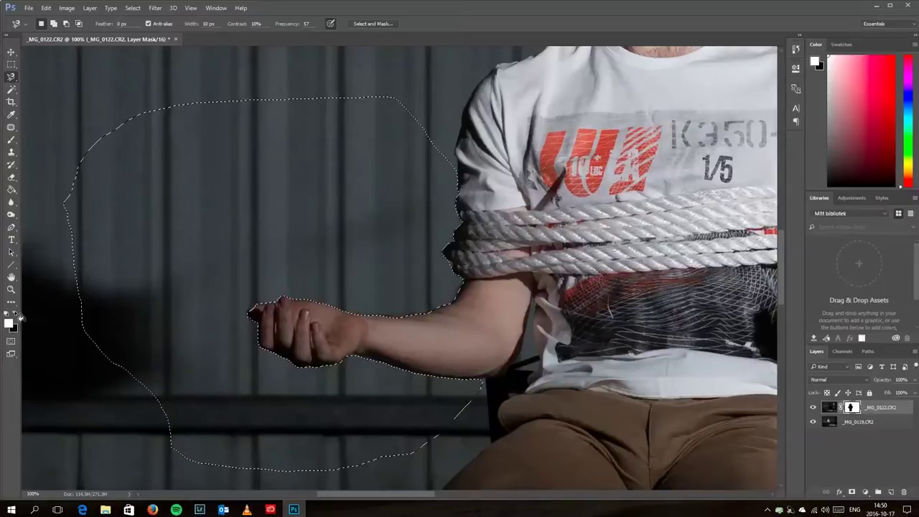
pyautogui.click(11, 140)
pyautogui.moveTo(250, 380)
pyautogui.mouseDown()
pyautogui.moveTo(155, 332)
pyautogui.moveTo(395, 252)
pyautogui.moveTo(379, 368)
pyautogui.mouseUp()
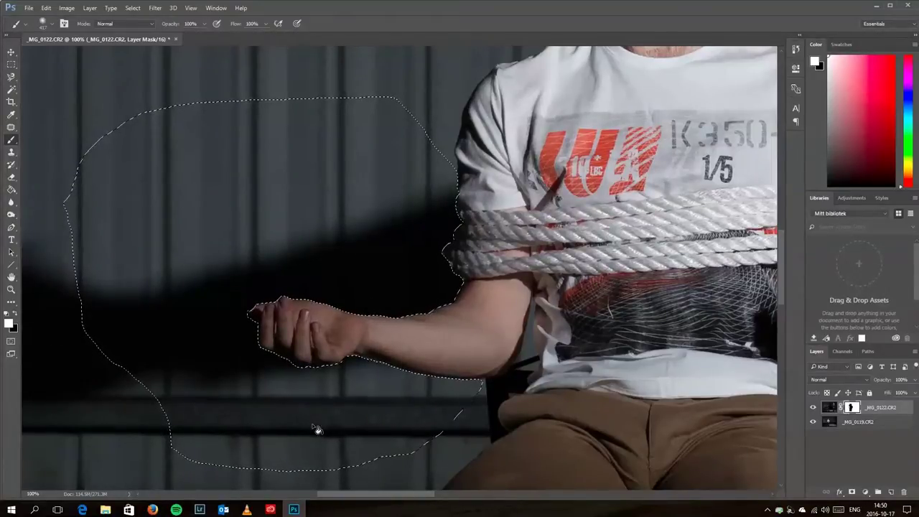
pyautogui.hotkey('ctrl', 'd')
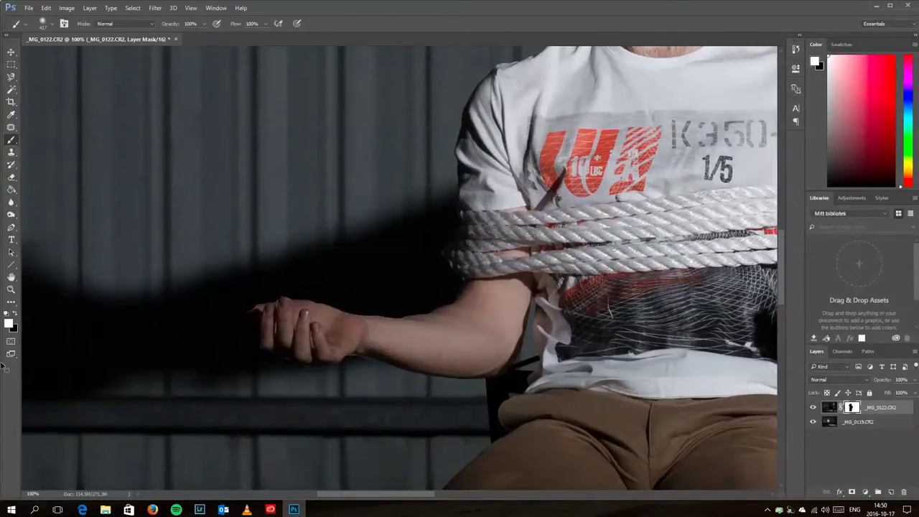
# - Set the Brush to 18 px with 47% hardness for detail work on the seated man's hand
pyautogui.click(11, 290)
pyautogui.moveTo(295, 347); pyautogui.dragTo(375, 338)
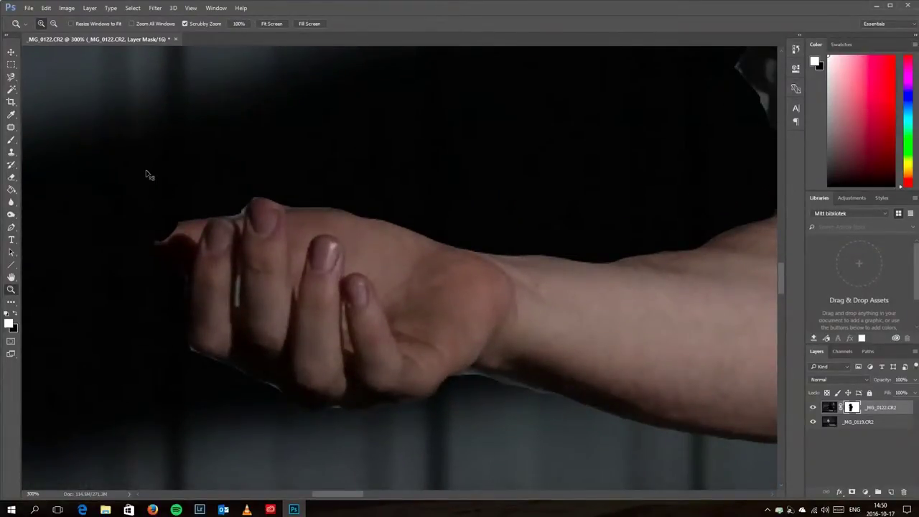
pyautogui.click(11, 140)
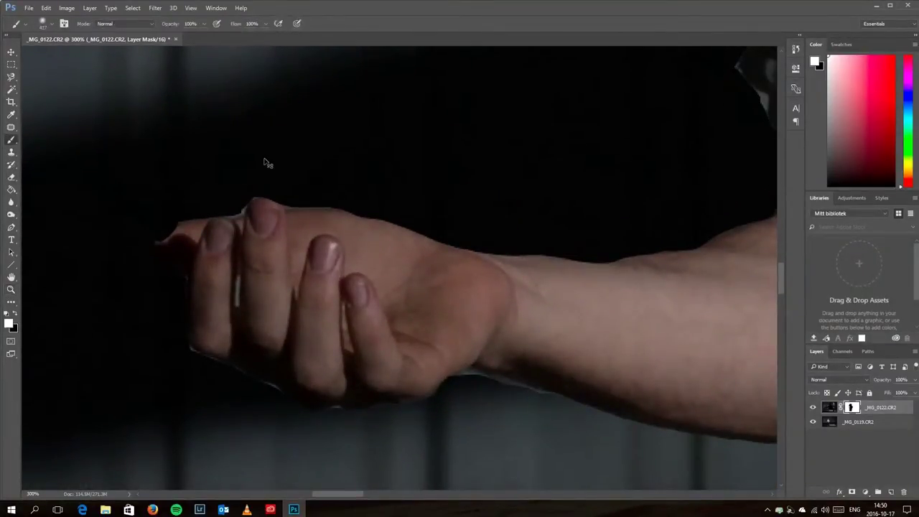
pyautogui.rightClick(364, 285)
pyautogui.moveTo(427, 312)
pyautogui.mouseDown()
pyautogui.moveTo(424, 333)
pyautogui.moveTo(446, 334)
pyautogui.mouseUp()
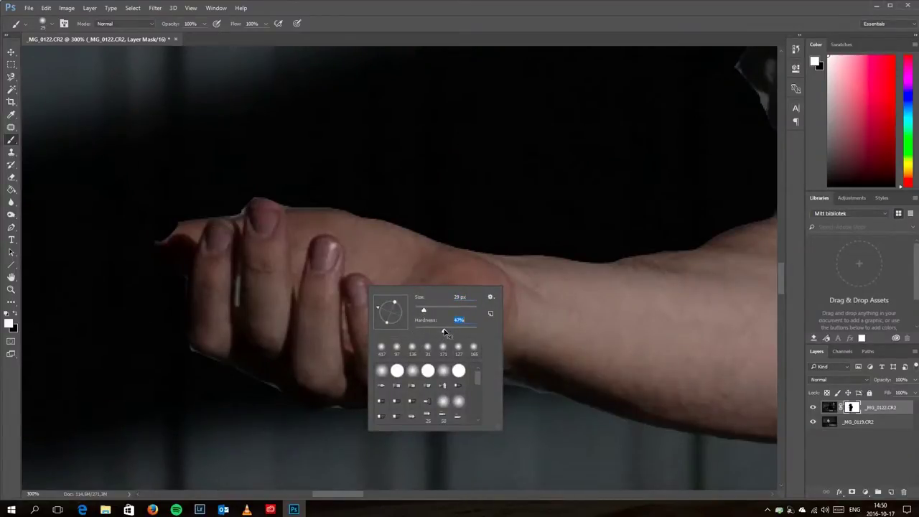
pyautogui.rightClick(372, 178)
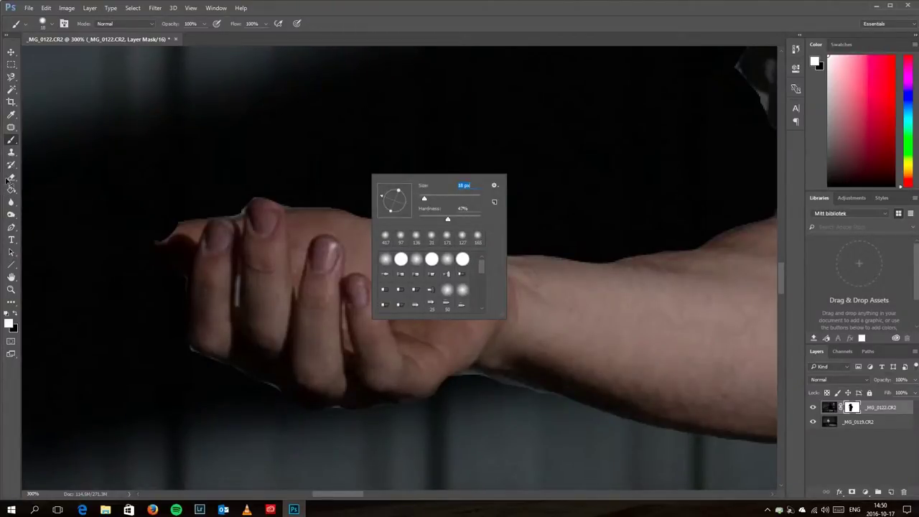
# - Clean up the mask edges around the hand and fingers, alternating black and white paint to remove the light fringes
pyautogui.click(17, 313)
pyautogui.click(17, 315)
pyautogui.moveTo(168, 250)
pyautogui.mouseDown()
pyautogui.moveTo(196, 265)
pyautogui.moveTo(208, 247)
pyautogui.moveTo(184, 232)
pyautogui.moveTo(179, 252)
pyautogui.moveTo(184, 233)
pyautogui.moveTo(163, 254)
pyautogui.moveTo(184, 231)
pyautogui.mouseUp()
pyautogui.click(17, 314)
pyautogui.click(16, 314)
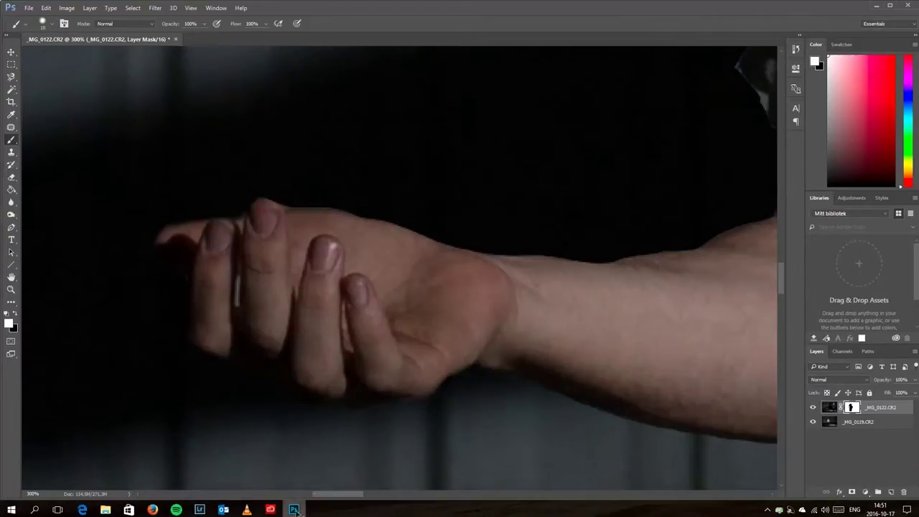
# - Reduce the brush size to 9 px and touch up the mask edge where the rope meets the upper arm of the seated man's outstretched arm
pyautogui.moveTo(346, 498); pyautogui.dragTo(375, 494)
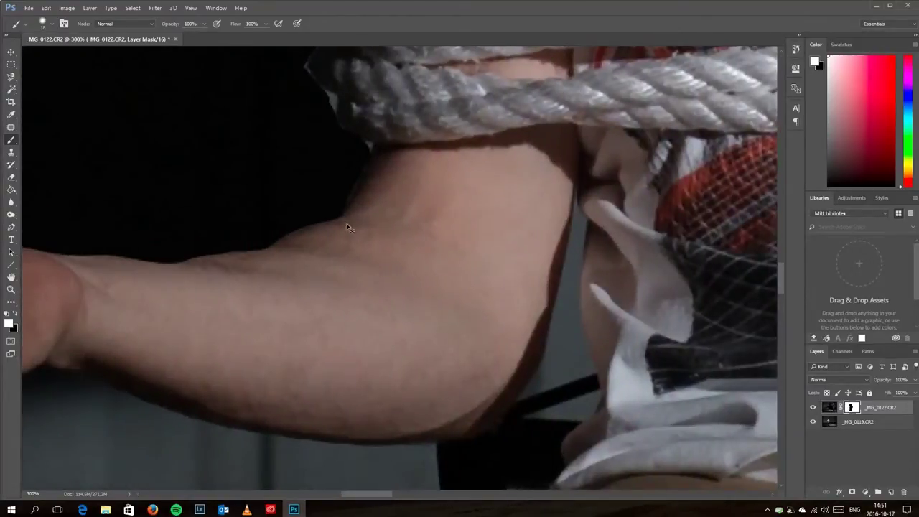
pyautogui.scroll(2, 359, 257)
pyautogui.scroll(2, 368, 258)
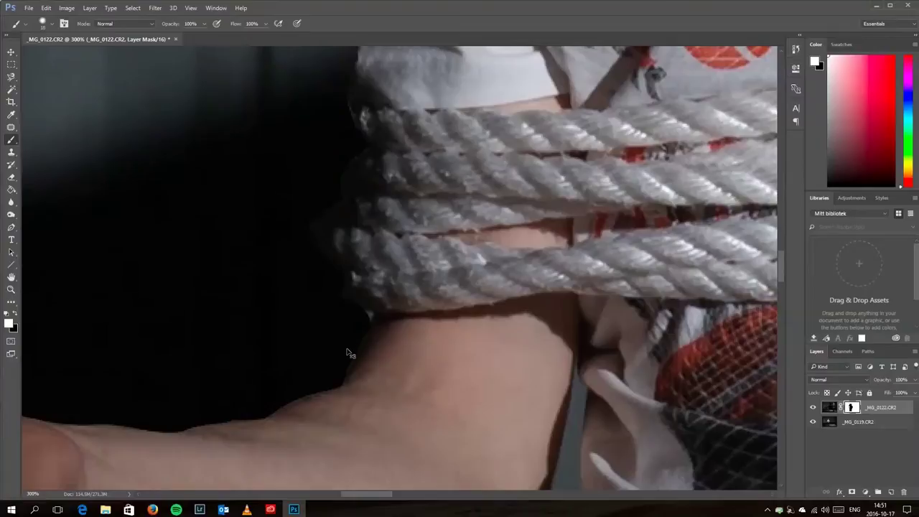
pyautogui.rightClick(330, 328)
pyautogui.moveTo(384, 352); pyautogui.dragTo(381, 352)
pyautogui.click(366, 321)
# - Select the wall area between the seated man and the gunman with the Magnetic Lasso, tracing the shoulder, sleeve, ropes, hand and trousers
pyautogui.moveTo(379, 498); pyautogui.dragTo(461, 498)
pyautogui.scroll(2, 121, 294)
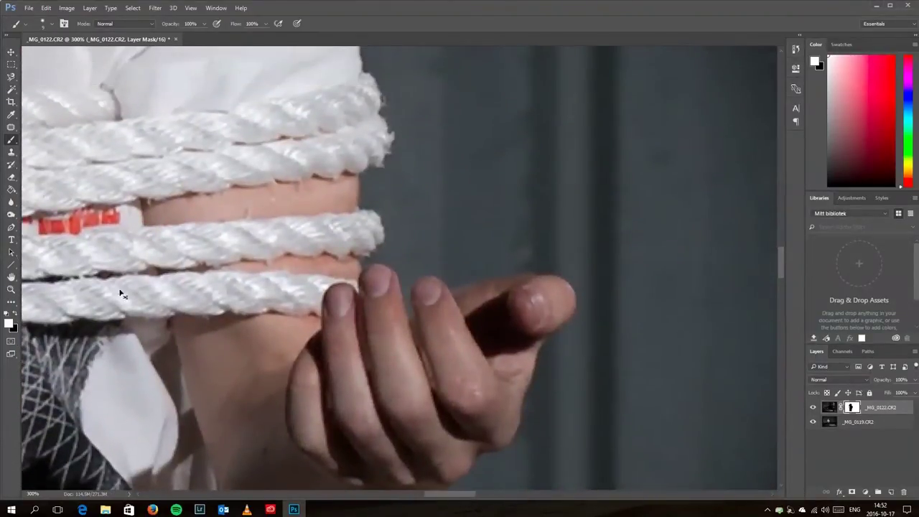
pyautogui.click(11, 289)
pyautogui.rightClick(300, 242)
pyautogui.click(324, 248)
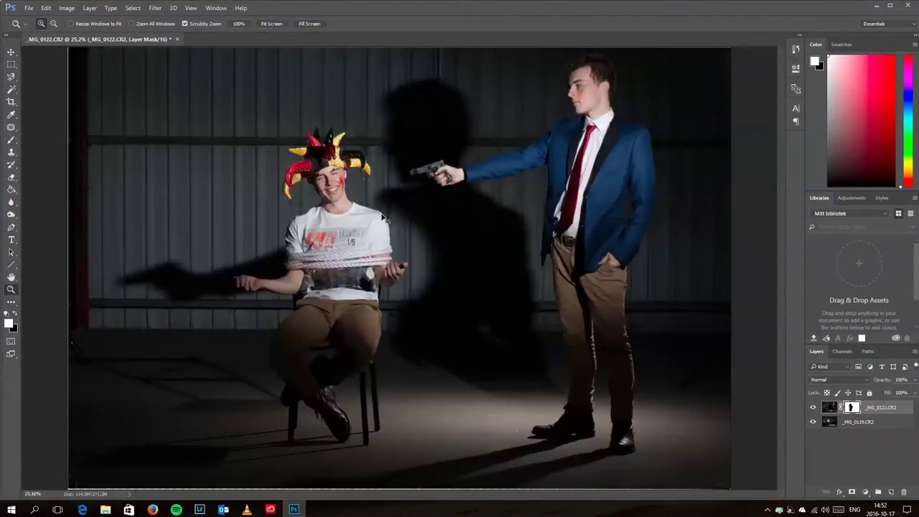
pyautogui.tripleClick(415, 247)
pyautogui.click(383, 188)
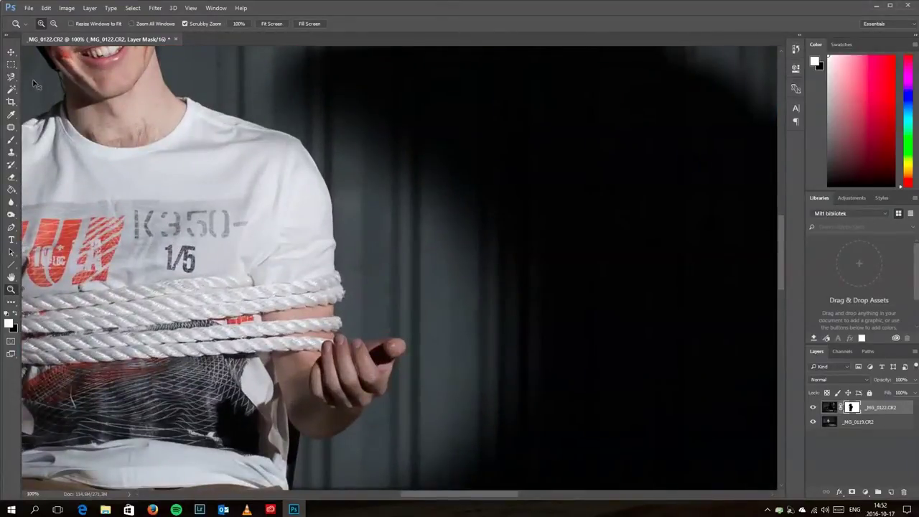
pyautogui.click(11, 78)
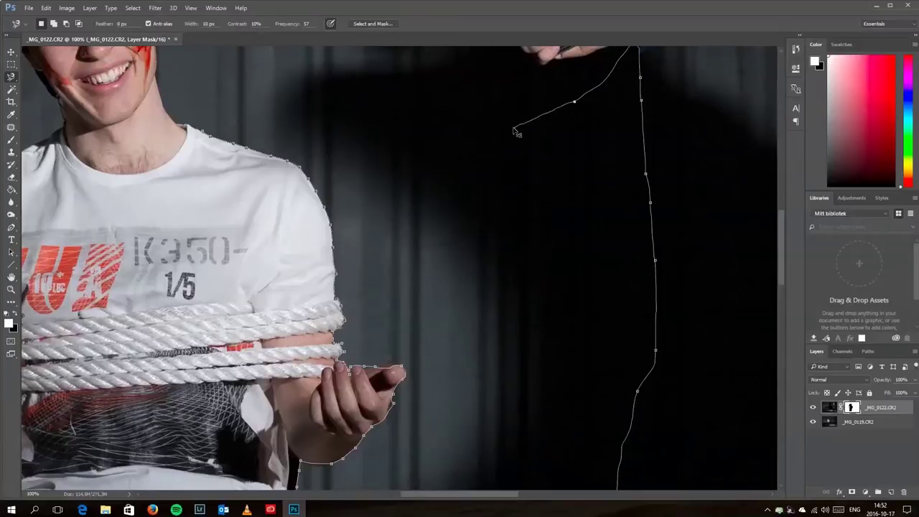
pyautogui.doubleClick(220, 62)
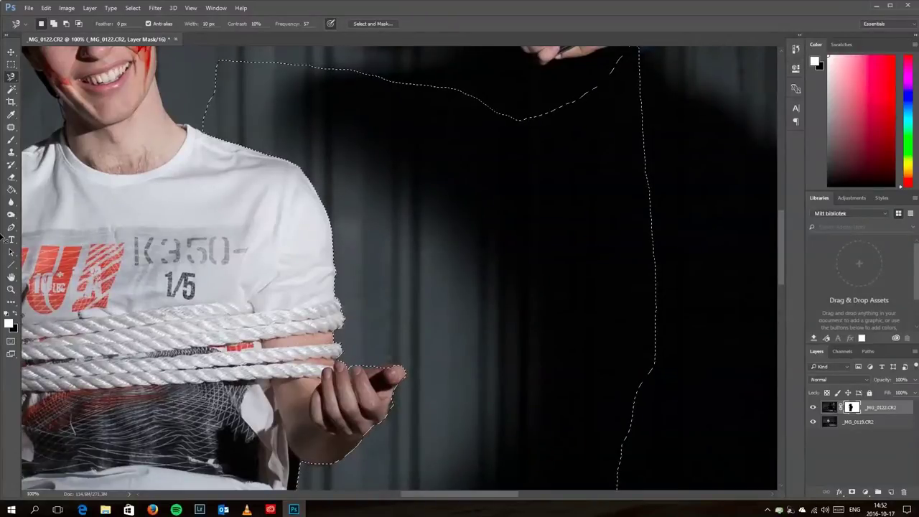
# - Paint white on the mask inside the selection with a 180 px Brush to restore the gunman's shadow, deselect, and extend it beside the leg
pyautogui.click(11, 138)
pyautogui.rightClick(288, 132)
pyautogui.click(380, 156)
pyautogui.moveTo(296, 156)
pyautogui.mouseDown()
pyautogui.moveTo(349, 129)
pyautogui.moveTo(453, 188)
pyautogui.moveTo(328, 296)
pyautogui.moveTo(350, 373)
pyautogui.moveTo(366, 293)
pyautogui.mouseUp()
pyautogui.scroll(-5, 314, 385)
pyautogui.moveTo(314, 386)
pyautogui.mouseDown()
pyautogui.moveTo(369, 435)
pyautogui.moveTo(343, 343)
pyautogui.moveTo(302, 295)
pyautogui.mouseUp()
pyautogui.scroll(-2, 248, 267)
pyautogui.scroll(-5, 248, 267)
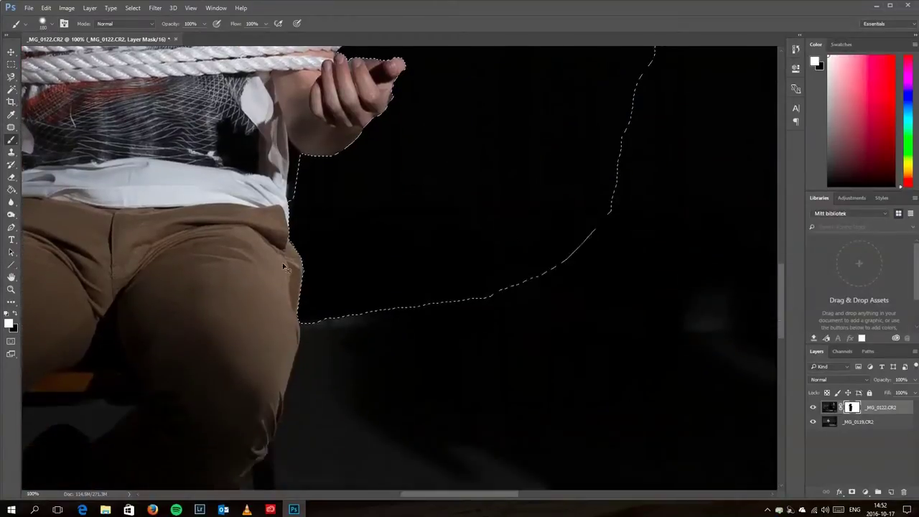
pyautogui.hotkey('ctrl', 'd')
pyautogui.moveTo(424, 308)
pyautogui.mouseDown()
pyautogui.moveTo(385, 237)
pyautogui.moveTo(364, 246)
pyautogui.moveTo(354, 270)
pyautogui.mouseUp()
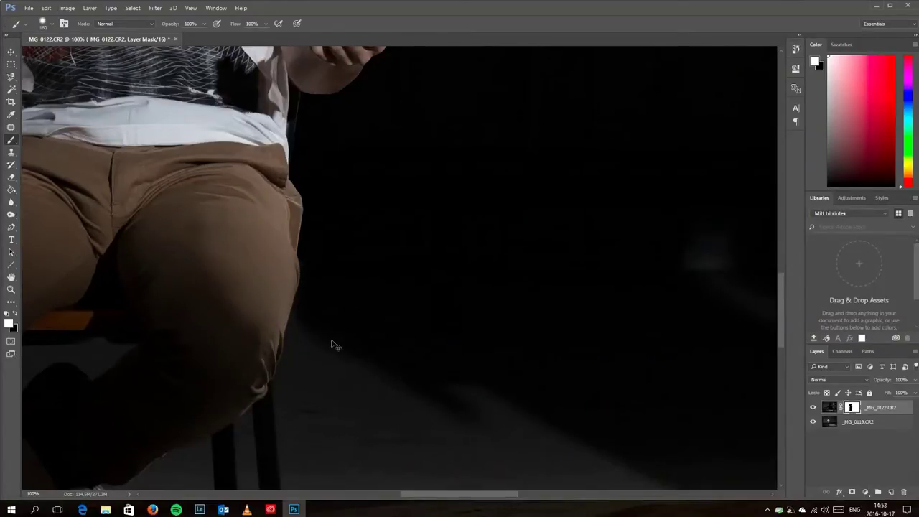
# - Test black paint on the mask over the restored shadow beside the shoulder, and return to white as the foreground color
pyautogui.scroll(9, 401, 228)
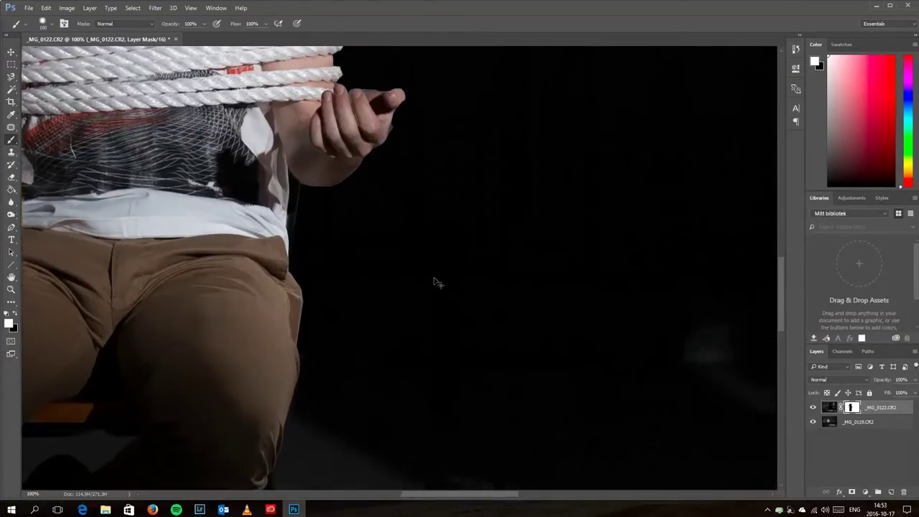
pyautogui.scroll(1, 453, 237)
pyautogui.rightClick(424, 180)
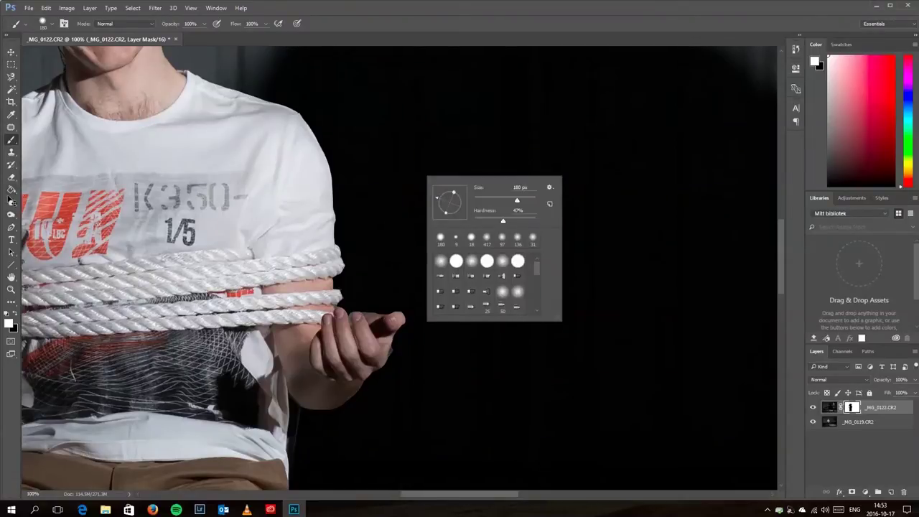
pyautogui.press('x')
pyautogui.press('Escape')
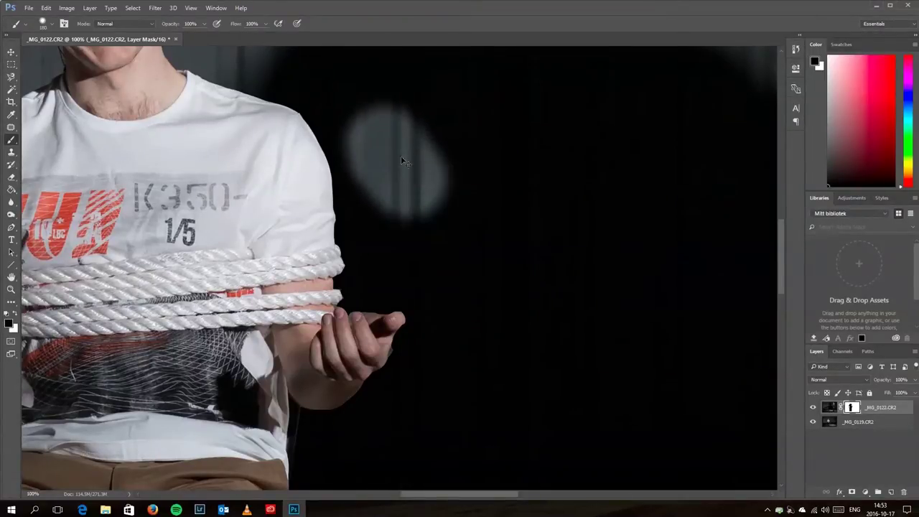
pyautogui.click(16, 314)
# - Set the Brush to 17 px and paint white on the mask around the seated man's hand beside the shadow to remove the light fringes
pyautogui.rightClick(510, 179)
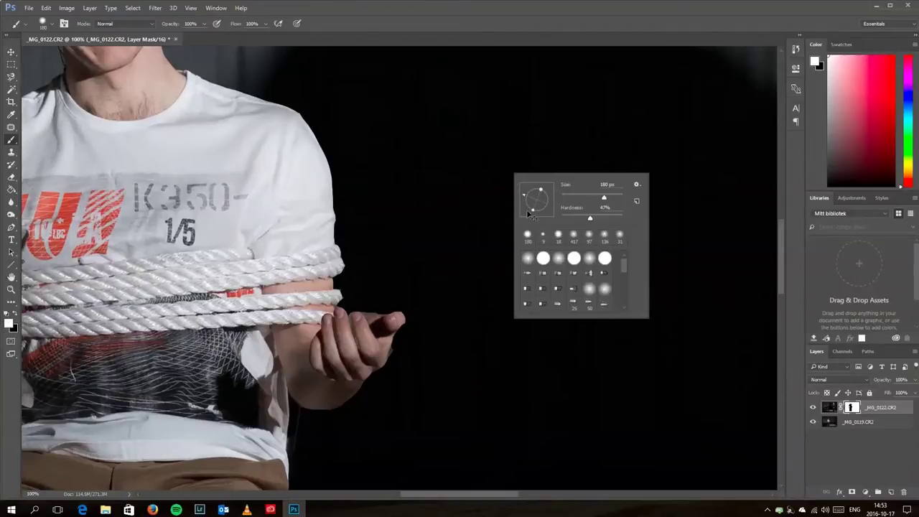
pyautogui.click(566, 199)
pyautogui.click(11, 290)
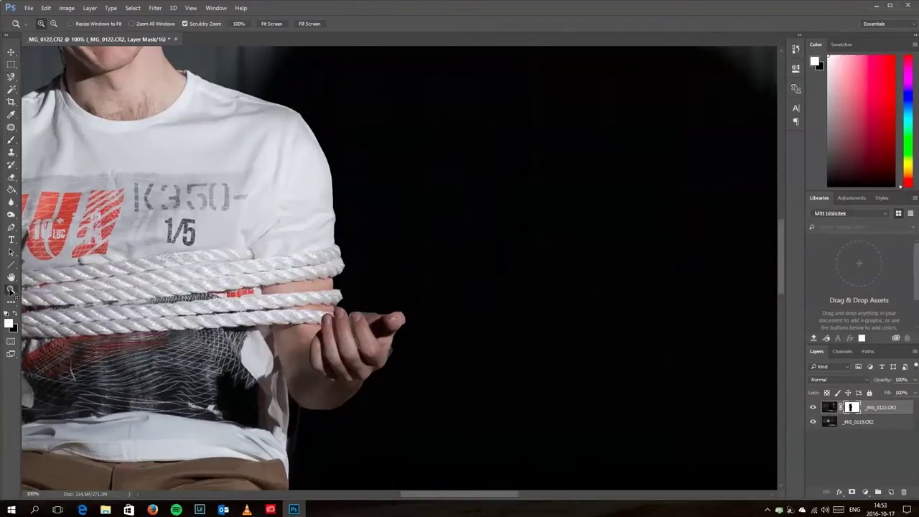
pyautogui.click(352, 394)
pyautogui.click(345, 381)
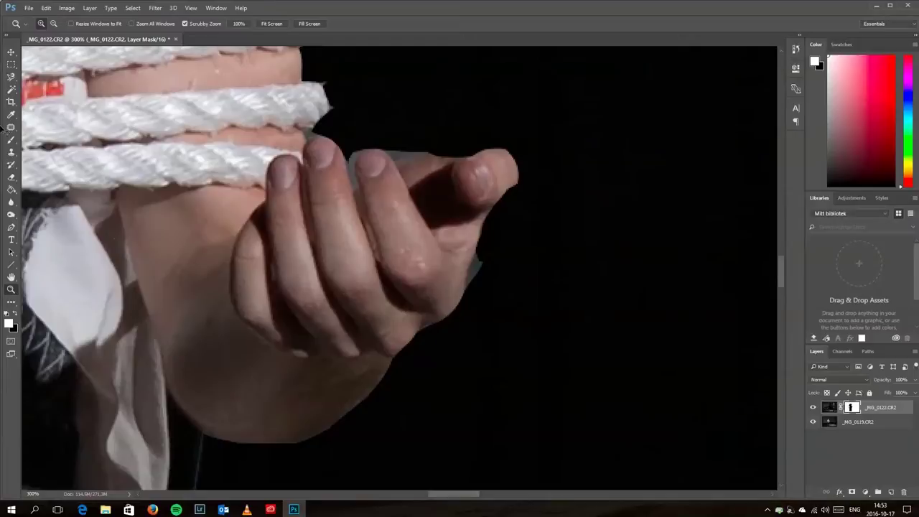
pyautogui.click(11, 144)
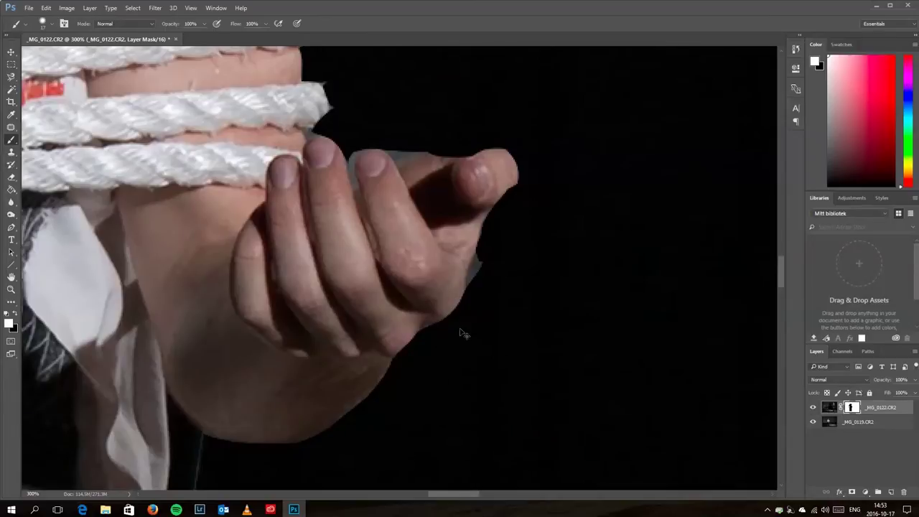
pyautogui.moveTo(476, 296); pyautogui.dragTo(495, 240)
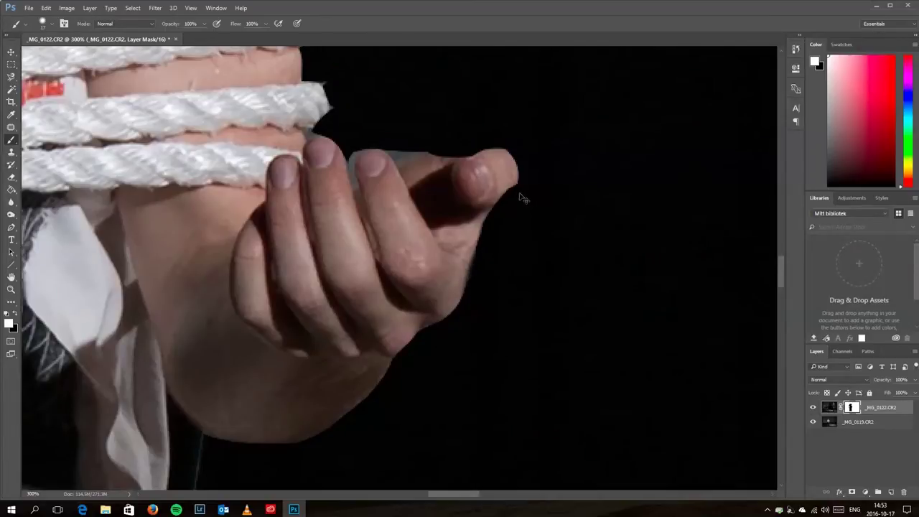
pyautogui.moveTo(465, 149)
pyautogui.mouseDown()
pyautogui.moveTo(361, 143)
pyautogui.moveTo(338, 119)
pyautogui.mouseUp()
# - Paint white along the sleeve and rope edges beside the shadow, and check the shoulder edge and the whole image
pyautogui.scroll(6, 513, 302)
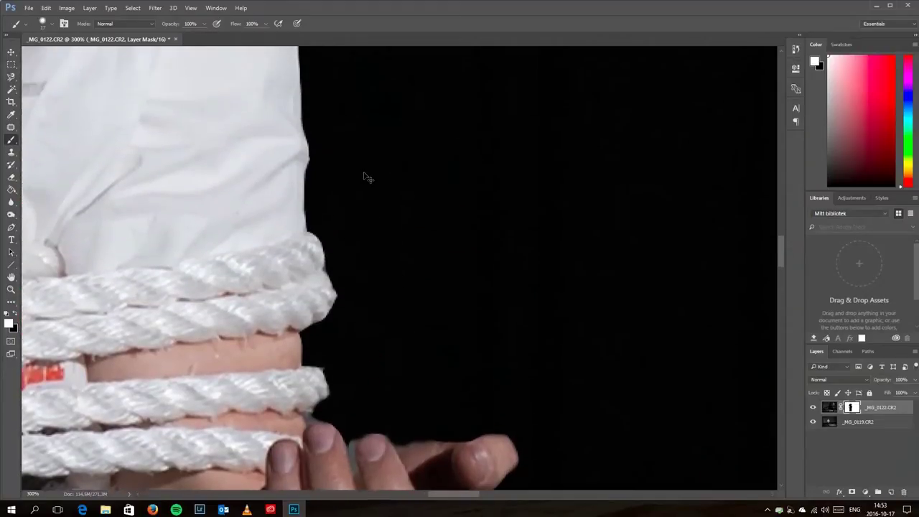
pyautogui.moveTo(321, 131); pyautogui.dragTo(322, 229)
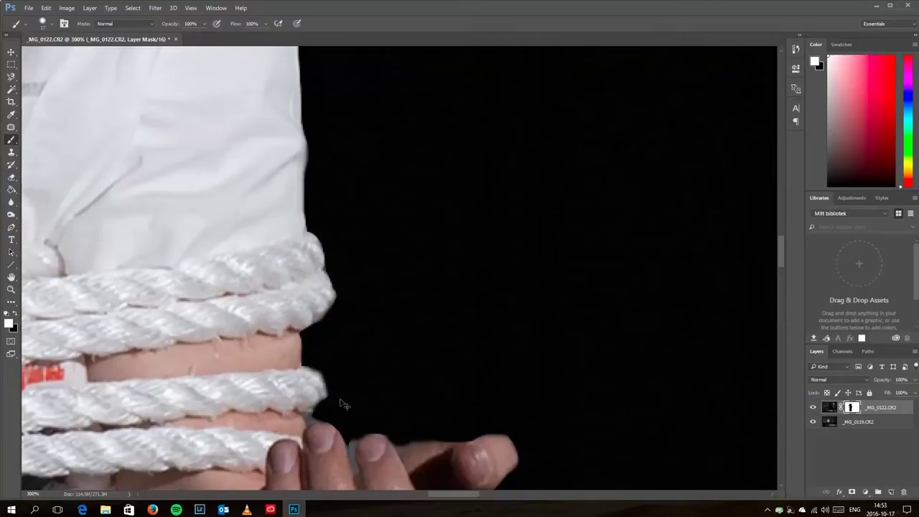
pyautogui.scroll(3, 431, 272)
pyautogui.scroll(5, 352, 288)
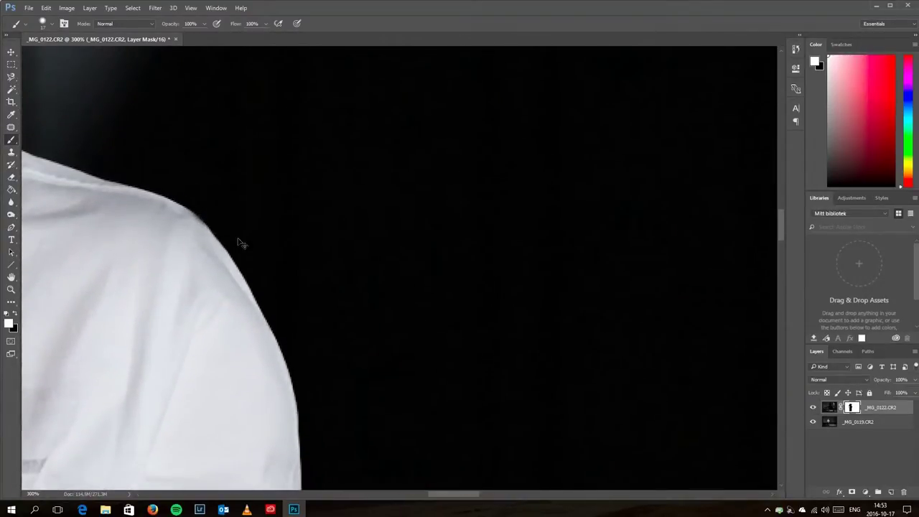
pyautogui.moveTo(445, 496); pyautogui.dragTo(418, 495)
pyautogui.scroll(3, 474, 244)
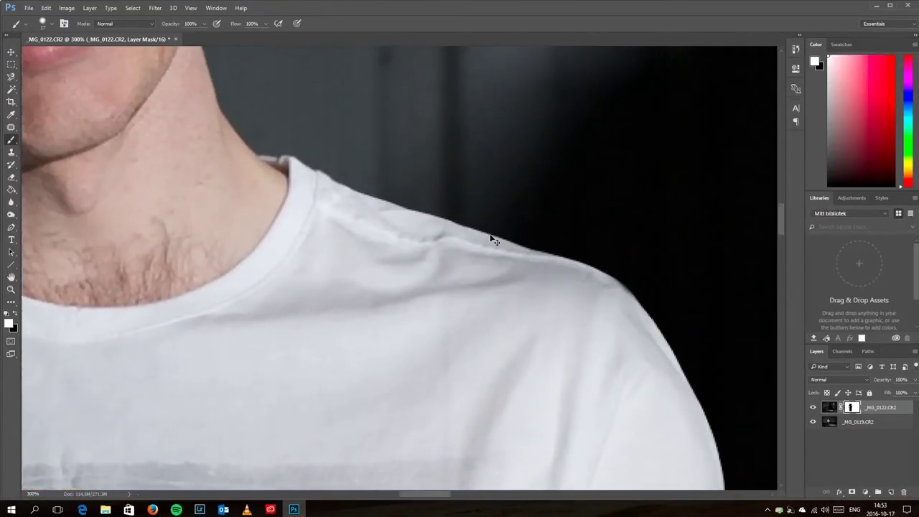
pyautogui.click(11, 290)
pyautogui.rightClick(319, 207)
pyautogui.click(327, 210)
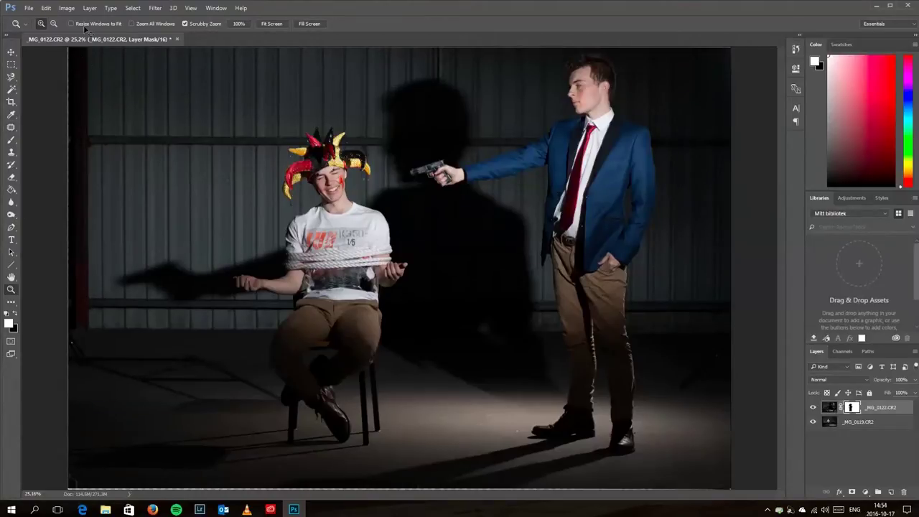
# - Crop the image at its original ratio, pulling the lower-left corner slightly inward to trim the outer edges
pyautogui.click(13, 101)
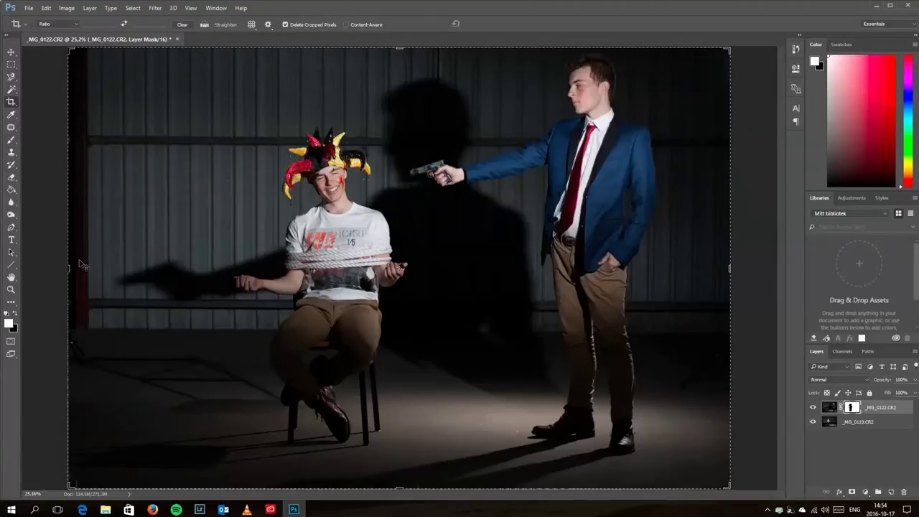
pyautogui.click(61, 24)
pyautogui.click(68, 48)
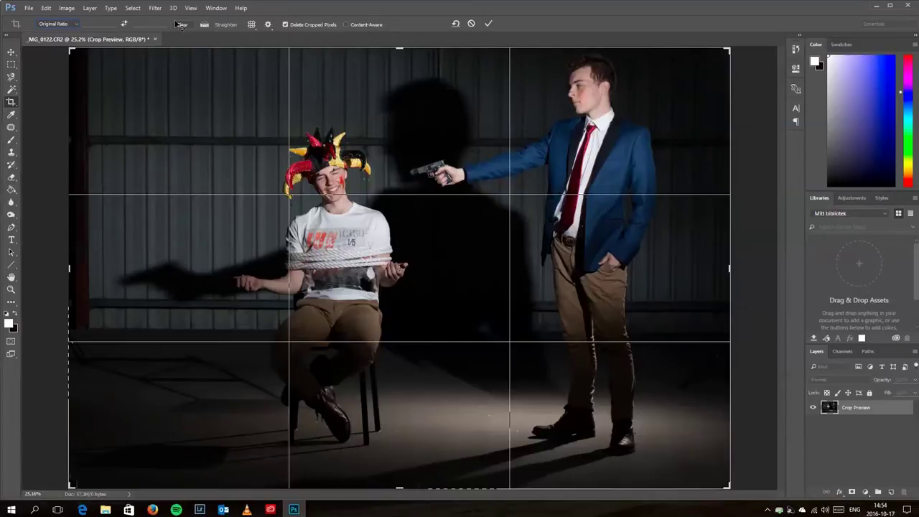
pyautogui.moveTo(70, 492); pyautogui.dragTo(81, 486)
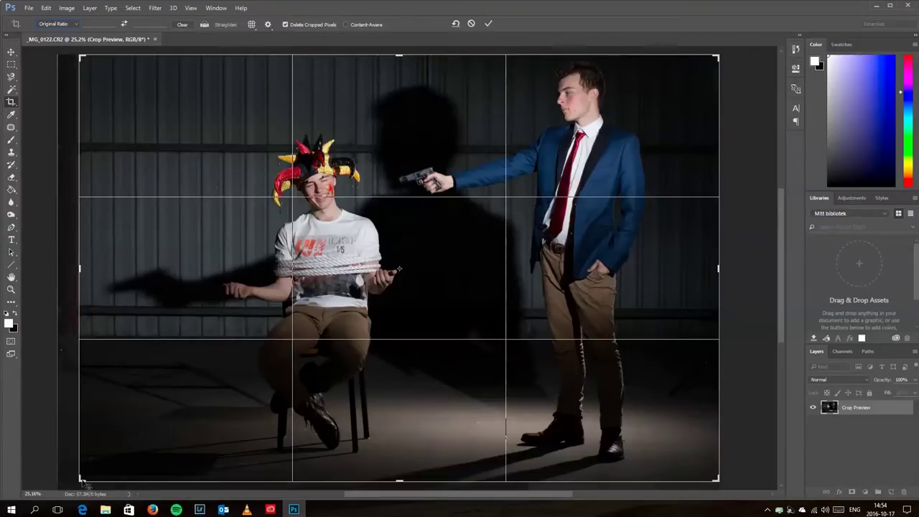
pyautogui.press('Return')
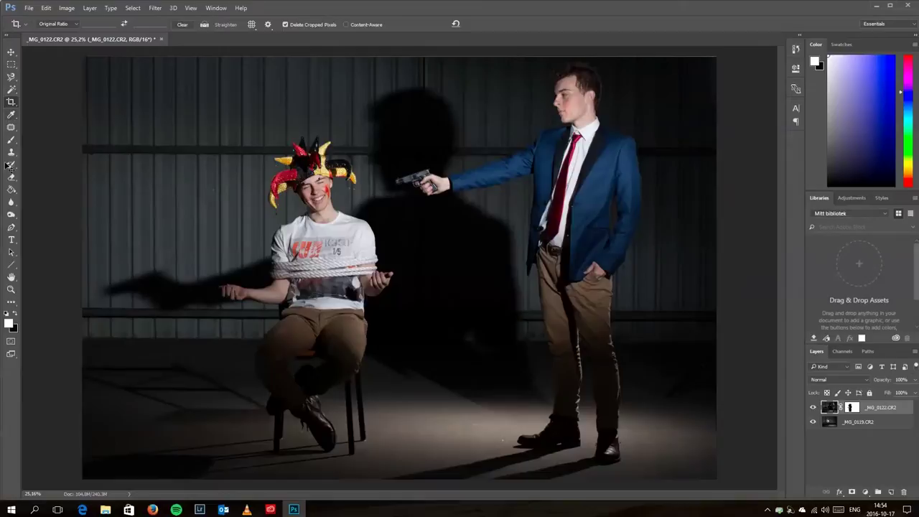
# - Crop the image again very slightly from the upper-right corner to trim the leftover border
pyautogui.click(11, 102)
pyautogui.moveTo(717, 64); pyautogui.dragTo(717, 64)
pyautogui.press('Return')
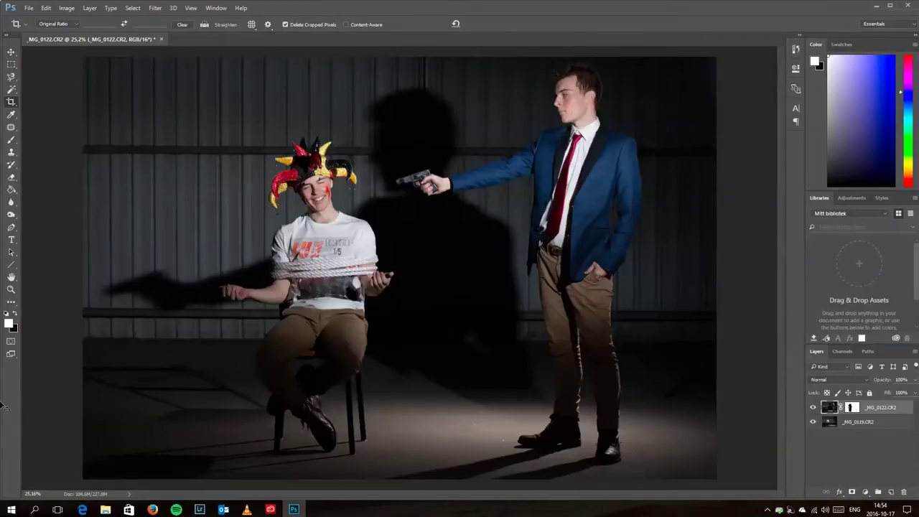
# - Remove the dark stand leg and bright speck on the floor behind the standing man with the content-aware Spot Healing Brush
pyautogui.click(11, 289)
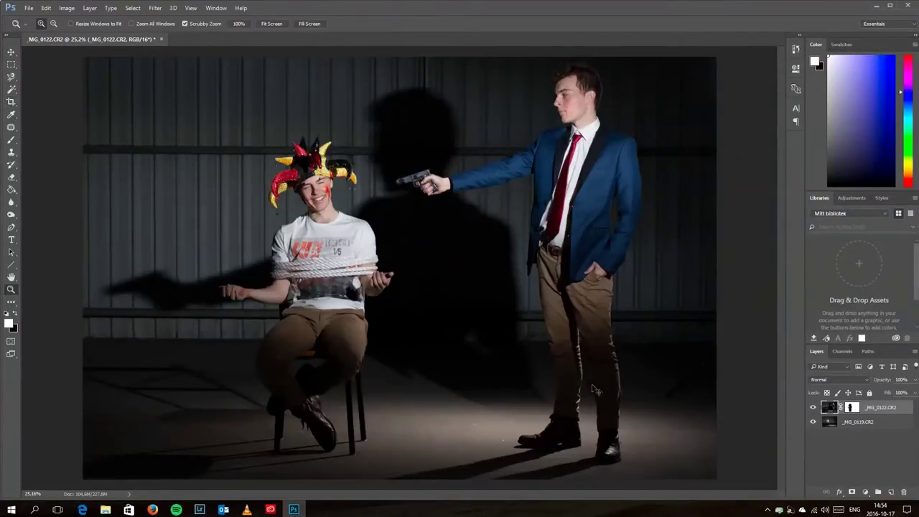
pyautogui.click(709, 364)
pyautogui.click(709, 363)
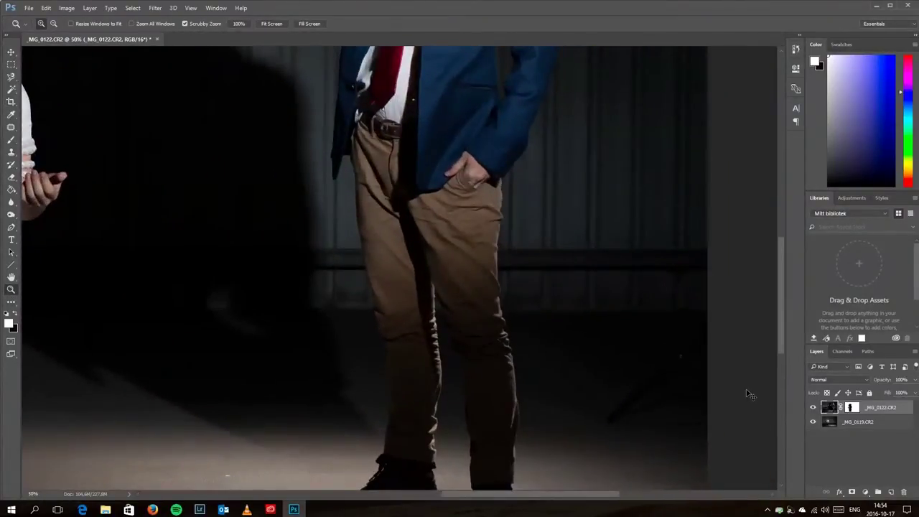
pyautogui.click(666, 386)
pyautogui.scroll(-1, 667, 386)
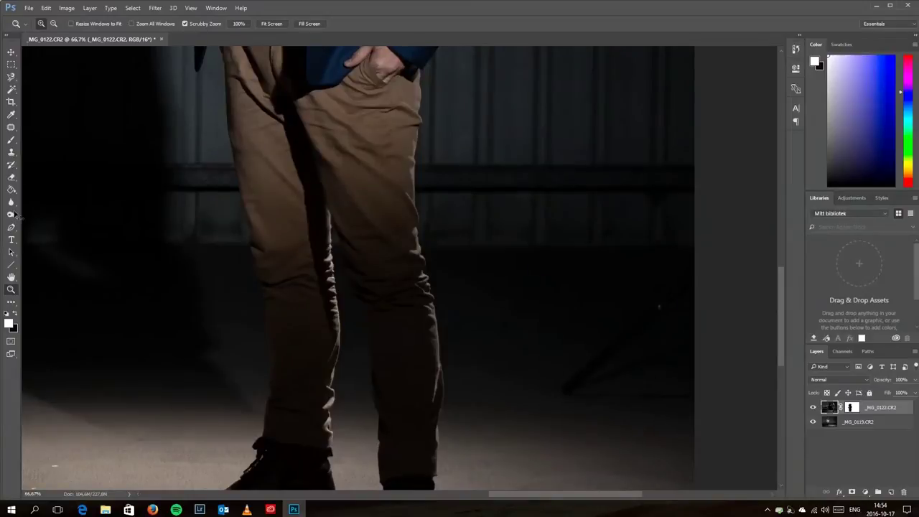
pyautogui.click(11, 127)
pyautogui.click(44, 130)
pyautogui.moveTo(564, 413); pyautogui.dragTo(580, 372)
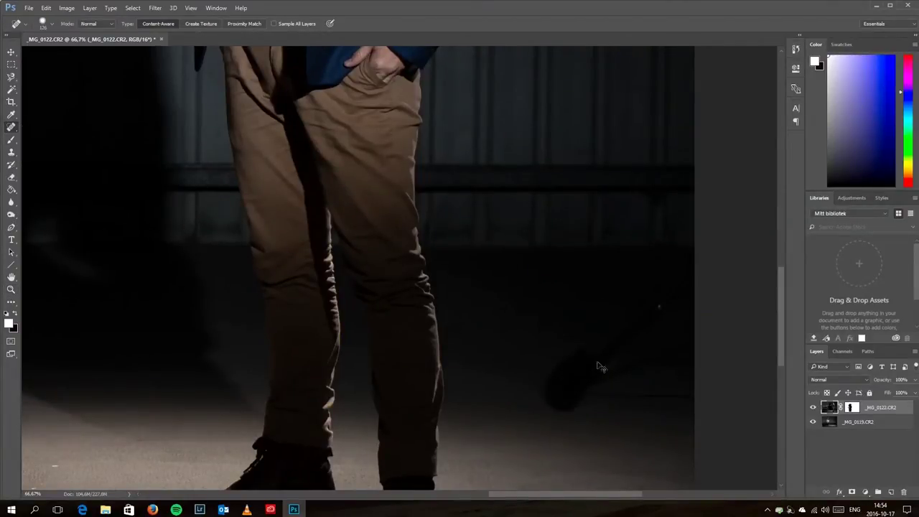
pyautogui.click(591, 397)
pyautogui.moveTo(599, 401); pyautogui.dragTo(716, 400)
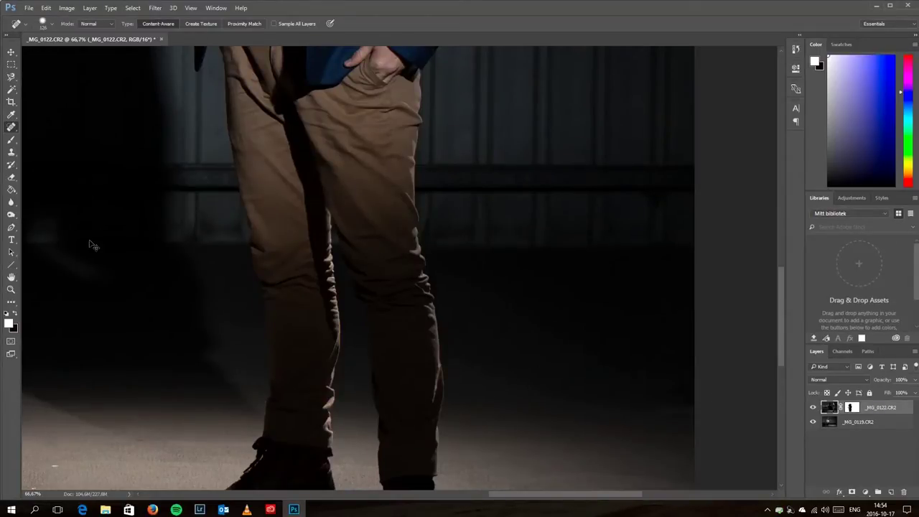
# - Check the full composite, and close the document while saving its changes
pyautogui.click(10, 289)
pyautogui.rightClick(240, 291)
pyautogui.click(259, 299)
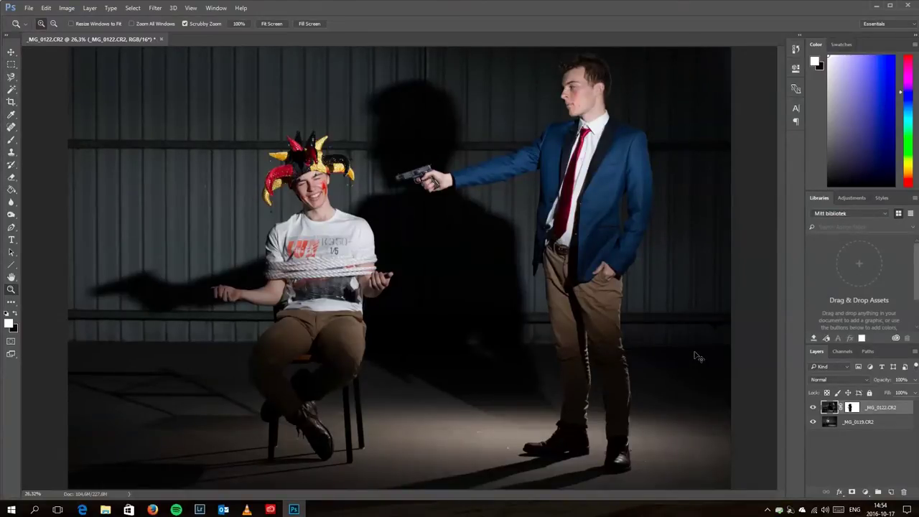
pyautogui.click(161, 40)
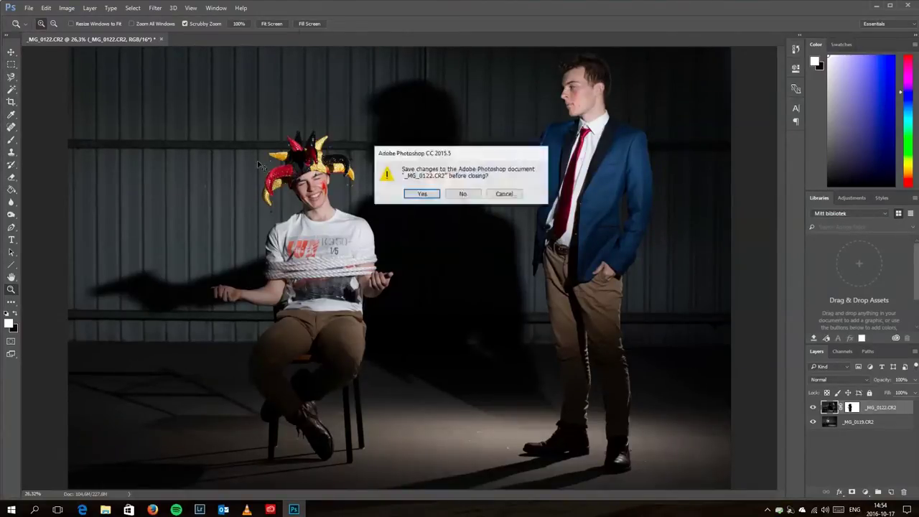
pyautogui.click(421, 194)
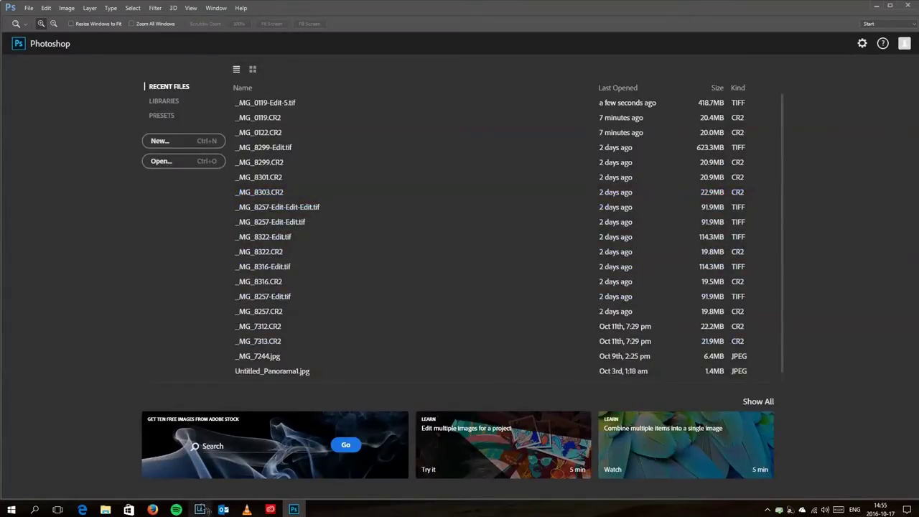
# - Switch to Lightroom, enlarge the photo view, and set exposure to +0.60, contrast to +52, shadows to +100 and clarity to +79
pyautogui.click(200, 510)
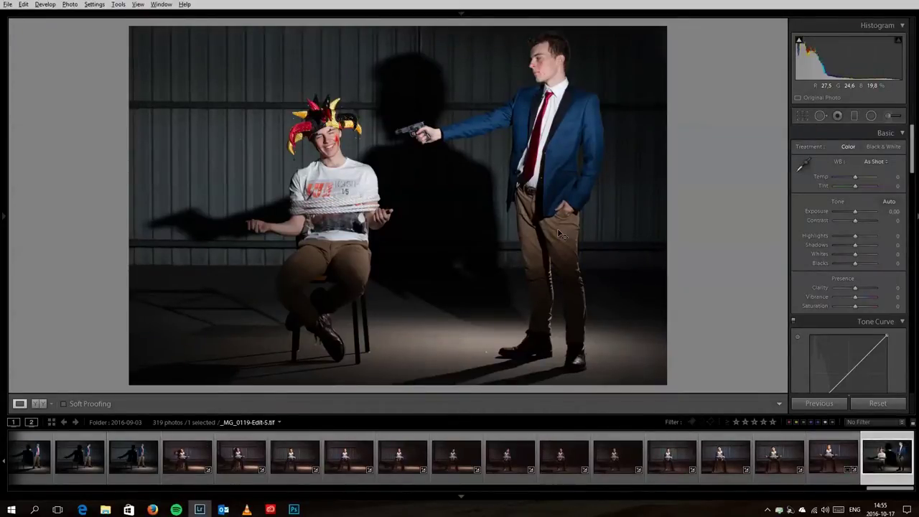
pyautogui.hotkey('shift', 'Tab')
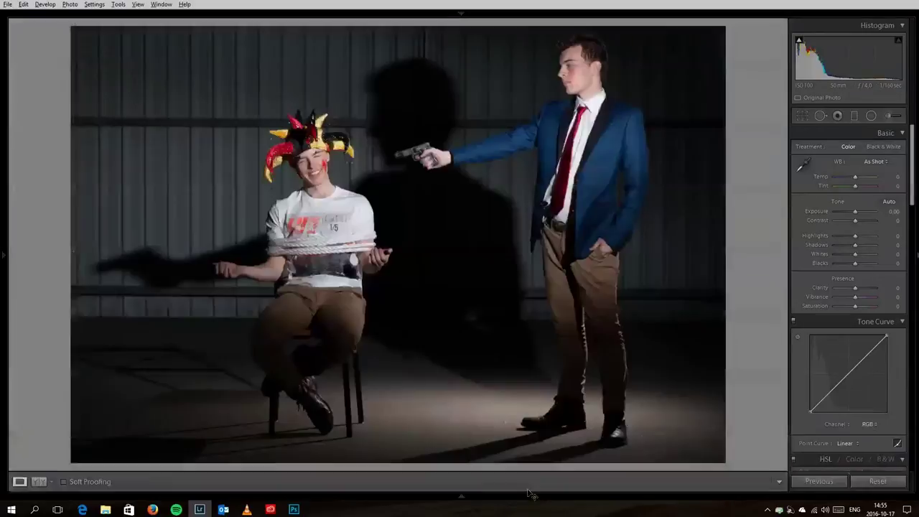
pyautogui.moveTo(855, 221)
pyautogui.mouseDown()
pyautogui.moveTo(879, 223)
pyautogui.moveTo(869, 222)
pyautogui.moveTo(872, 246)
pyautogui.moveTo(881, 245)
pyautogui.moveTo(858, 212)
pyautogui.mouseUp()
pyautogui.moveTo(855, 288); pyautogui.dragTo(872, 289)
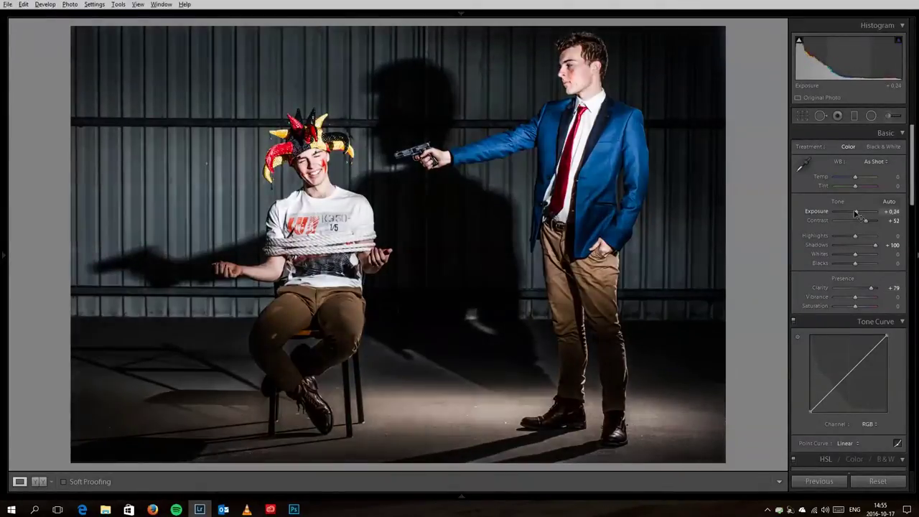
# - Apply the Strong Contrast point curve and raise its darkest points slightly for faded blacks
pyautogui.click(844, 387)
pyautogui.click(851, 444)
pyautogui.click(839, 407)
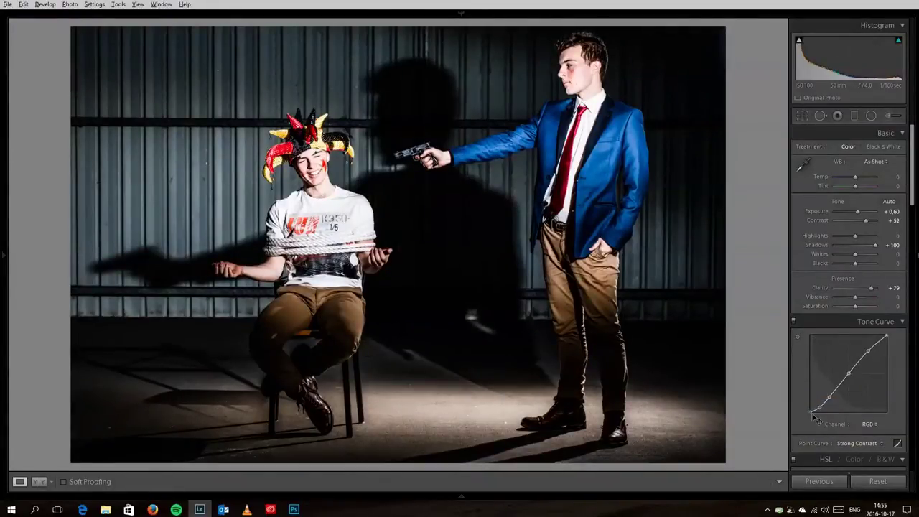
pyautogui.moveTo(811, 415); pyautogui.dragTo(821, 405)
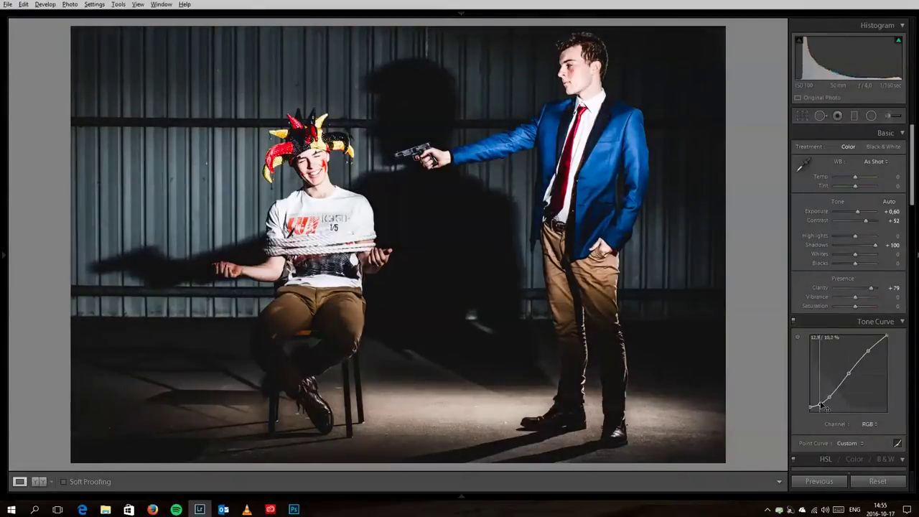
# - Set whites to −100, blacks to +21, clarity to +86, vibrance to +52 and saturation to −5
pyautogui.click(845, 255)
pyautogui.moveTo(845, 257); pyautogui.dragTo(836, 259)
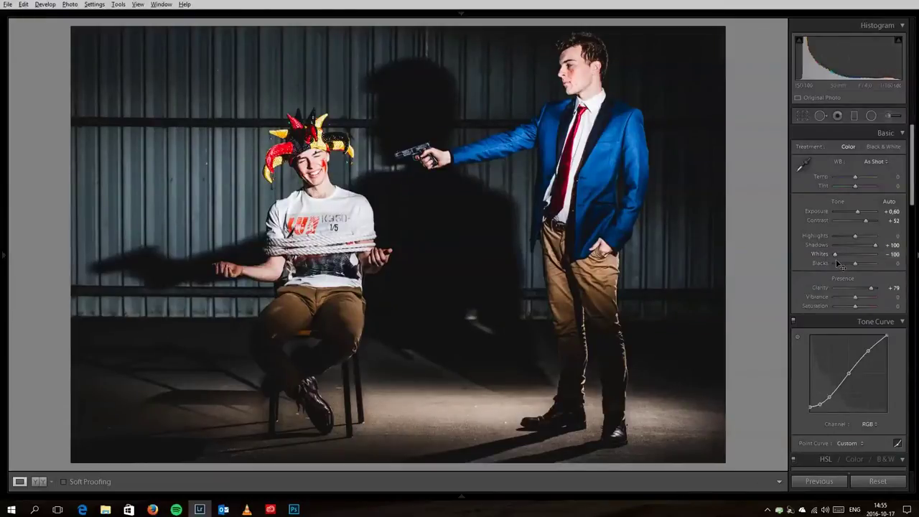
pyautogui.moveTo(855, 264); pyautogui.dragTo(860, 298)
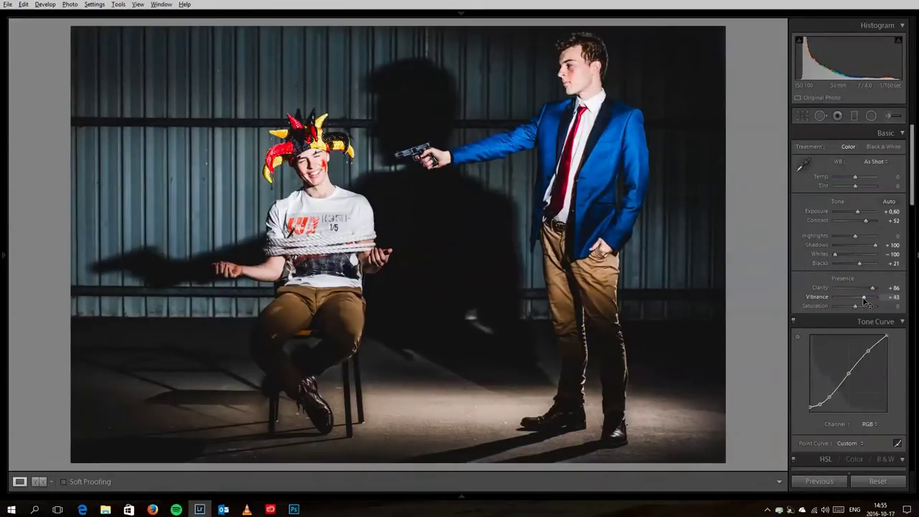
pyautogui.moveTo(856, 307); pyautogui.dragTo(855, 307)
pyautogui.scroll(-5, 853, 285)
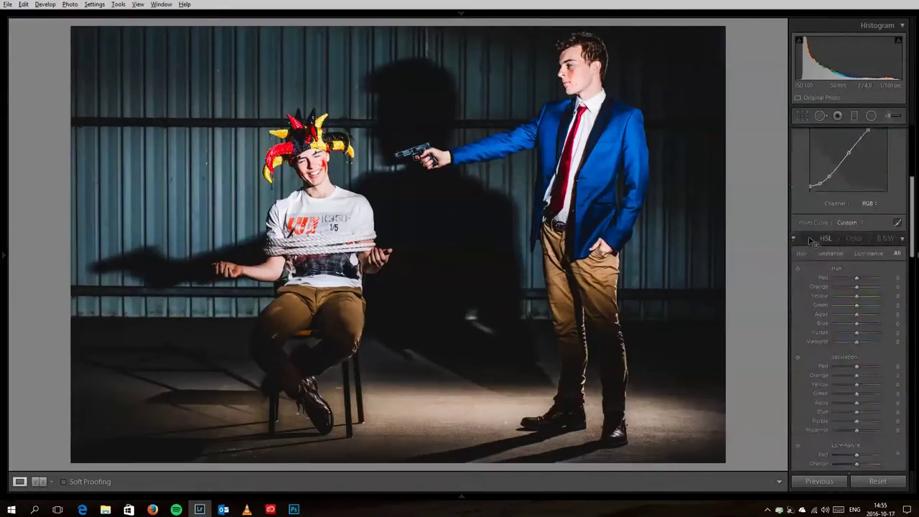
pyautogui.scroll(3, 853, 225)
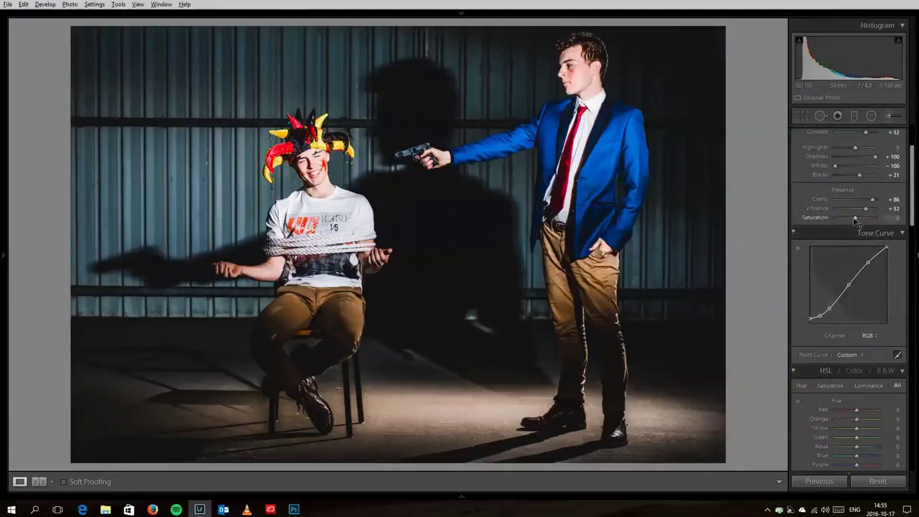
# - Apply split toning with shadows at hue 17 and saturation 10, and highlights at hue 30 and saturation 4
pyautogui.scroll(-10, 855, 220)
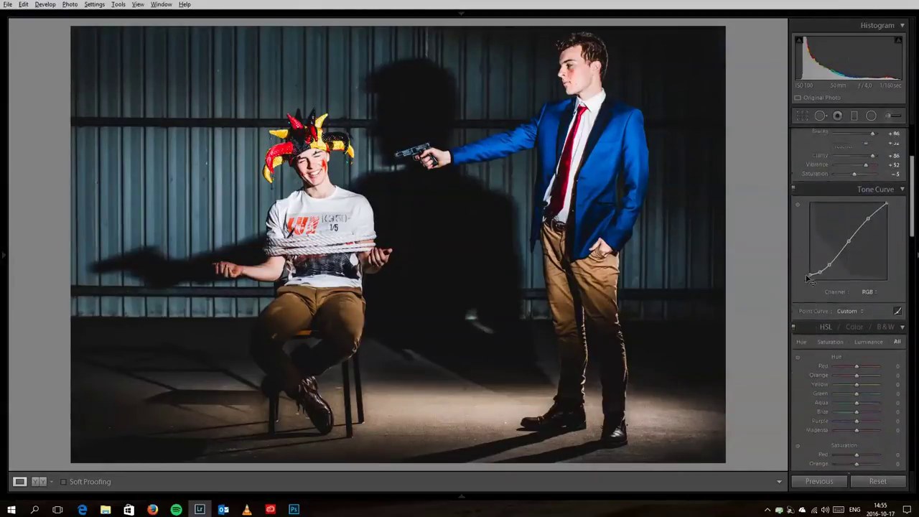
pyautogui.moveTo(836, 351)
pyautogui.mouseDown()
pyautogui.moveTo(843, 353)
pyautogui.moveTo(839, 342)
pyautogui.mouseUp()
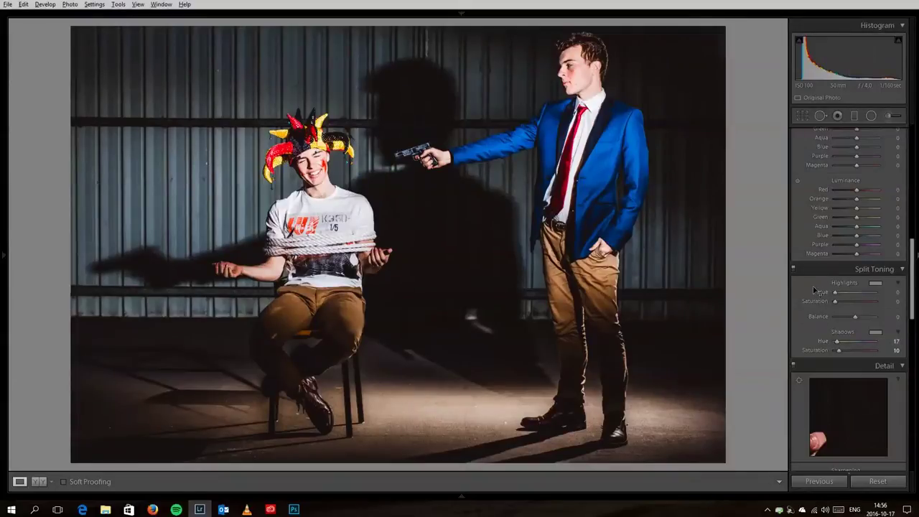
pyautogui.moveTo(836, 293); pyautogui.dragTo(837, 302)
# - Set luminance noise reduction to 11 and sharpening amount to 43, and add a post-crop vignette with amount −2
pyautogui.scroll(-5, 822, 265)
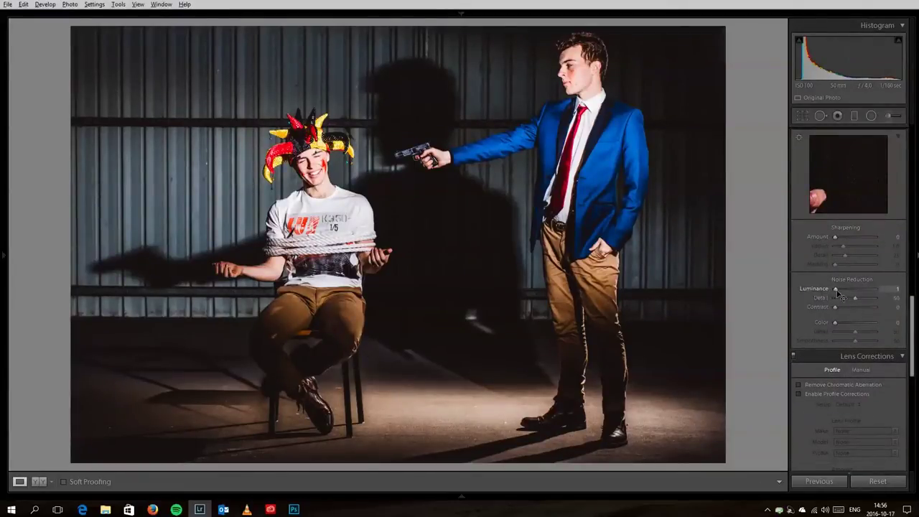
pyautogui.moveTo(844, 240); pyautogui.dragTo(852, 256)
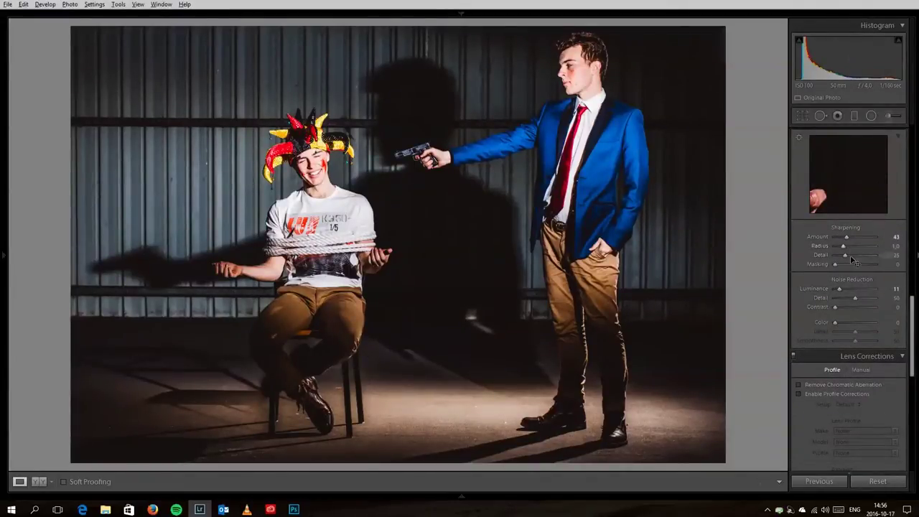
pyautogui.scroll(-4, 817, 300)
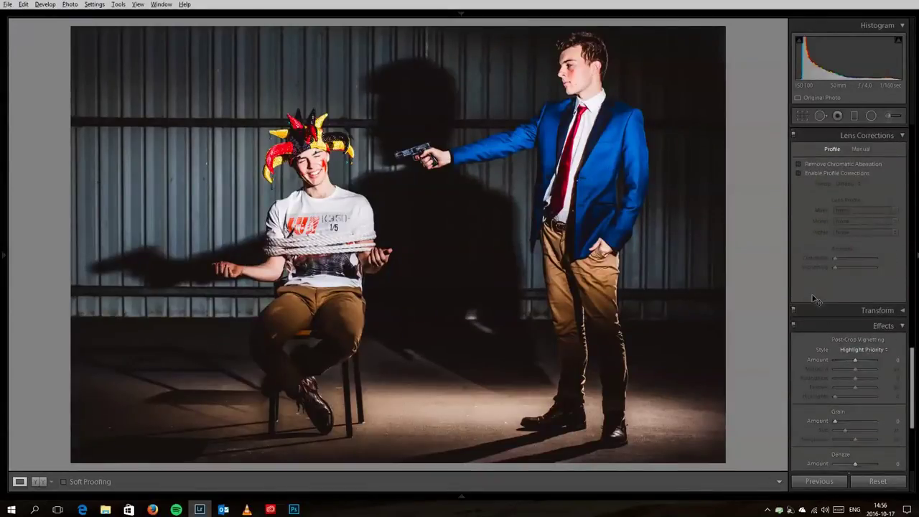
pyautogui.moveTo(855, 359); pyautogui.dragTo(859, 365)
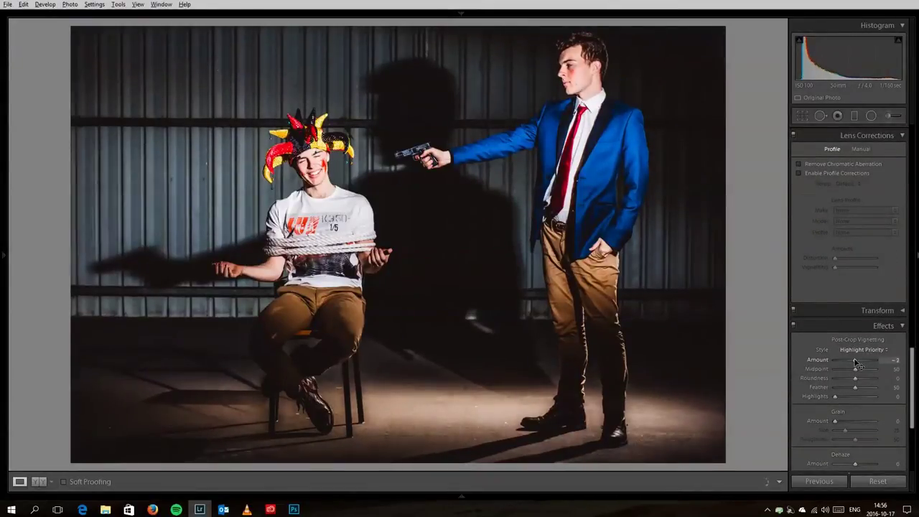
# - Add a large radial filter centred between both men with only exposure lowered to −0.48, and set the overall exposure to +0.71
pyautogui.click(871, 115)
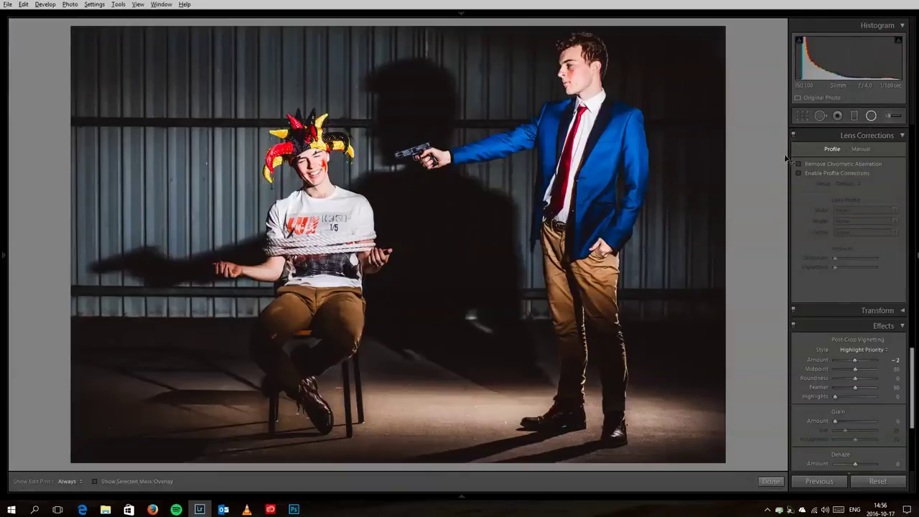
pyautogui.moveTo(429, 246); pyautogui.dragTo(744, 470)
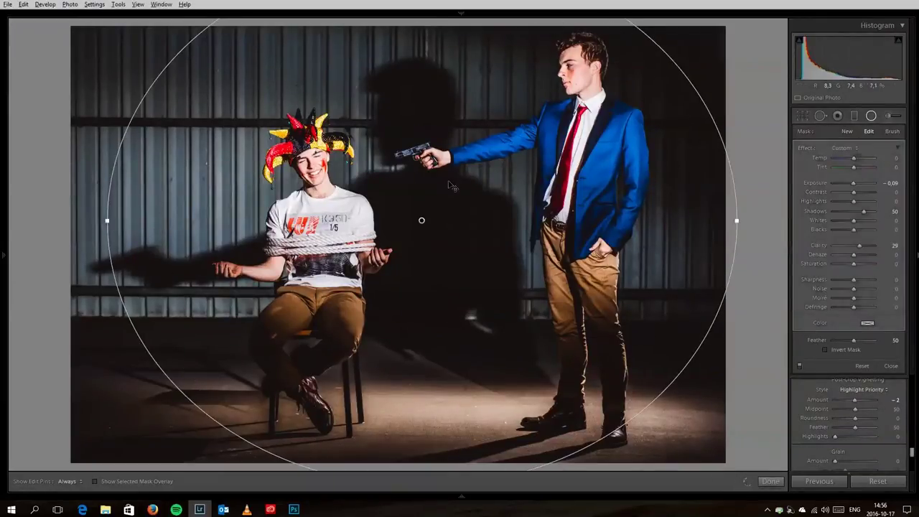
pyautogui.moveTo(423, 227); pyautogui.dragTo(440, 242)
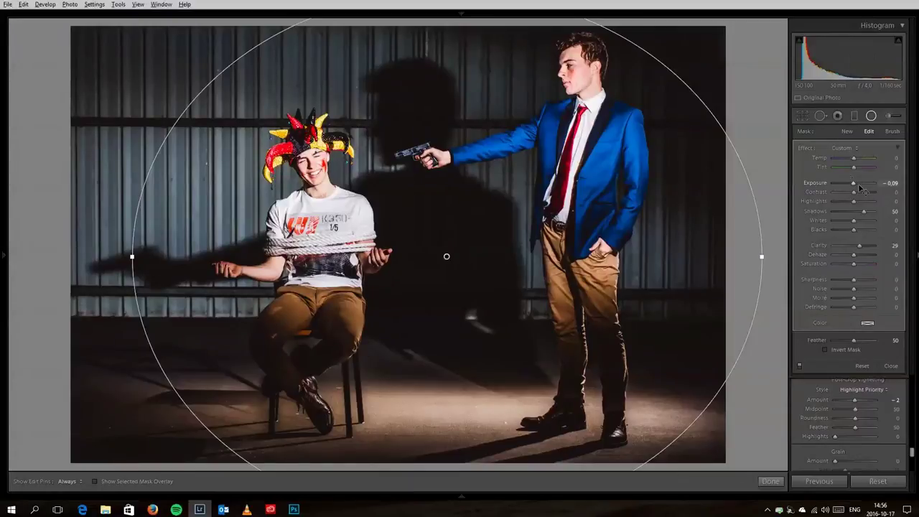
pyautogui.doubleClick(808, 149)
pyautogui.moveTo(855, 184); pyautogui.dragTo(854, 185)
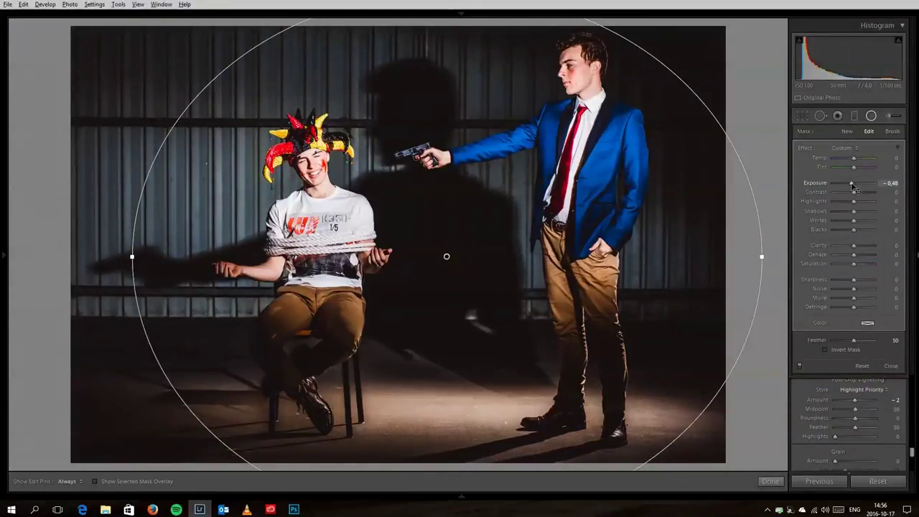
pyautogui.click(891, 367)
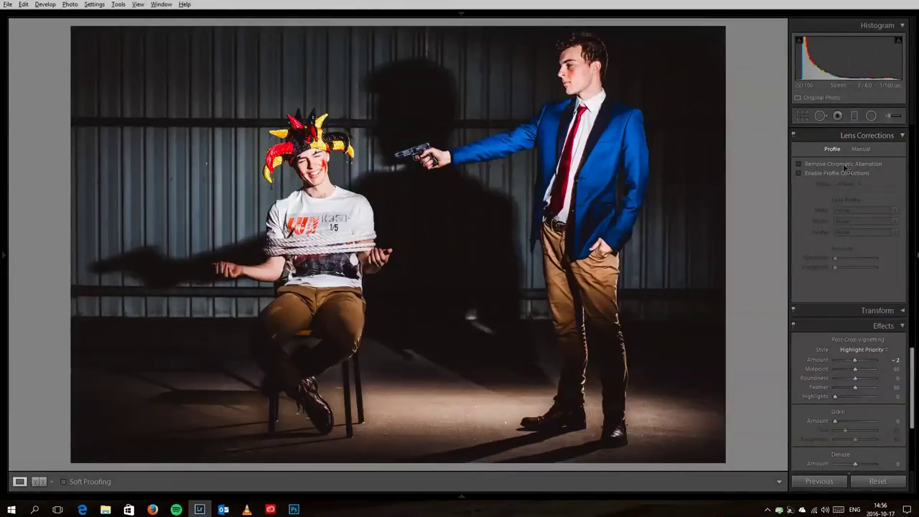
pyautogui.scroll(10, 855, 201)
pyautogui.moveTo(857, 190); pyautogui.dragTo(859, 194)
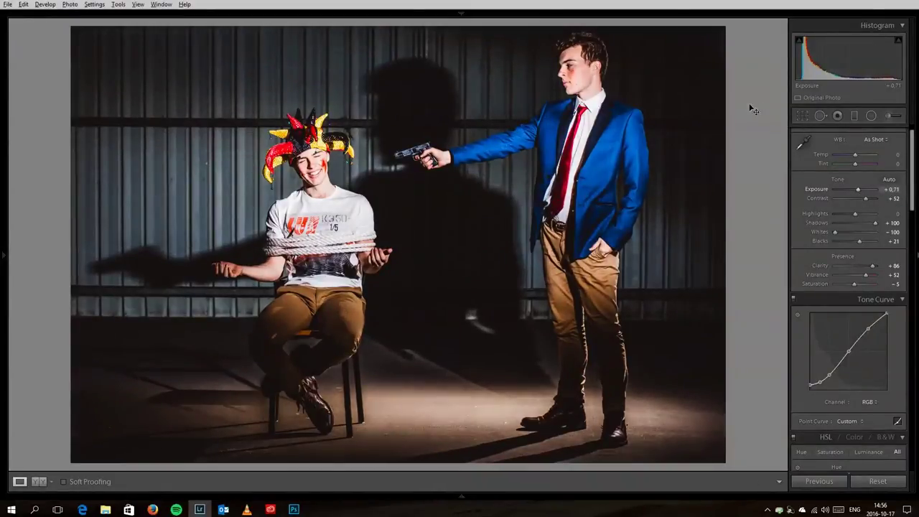
# - Add a second radial filter and shape it into an upright ellipse around the standing man's head and torso
pyautogui.click(871, 115)
pyautogui.moveTo(558, 179); pyautogui.dragTo(693, 371)
pyautogui.moveTo(515, 112); pyautogui.dragTo(545, 158)
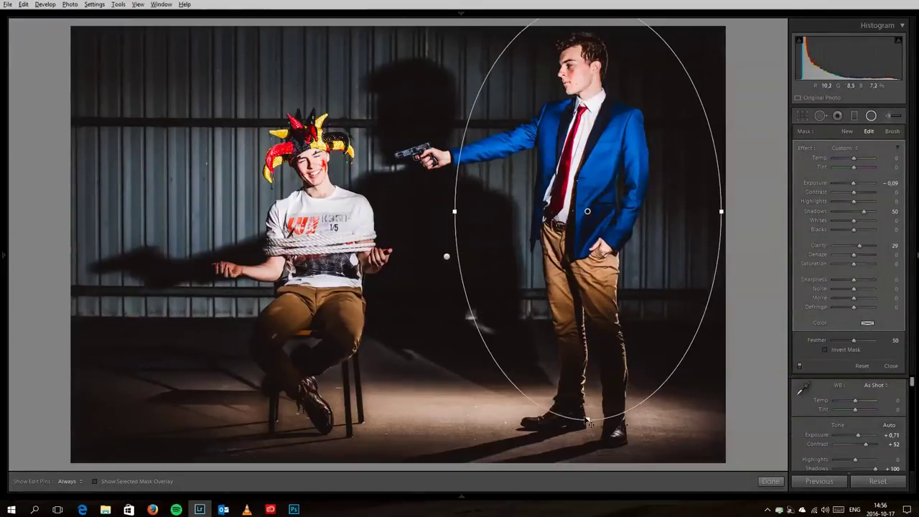
pyautogui.moveTo(588, 421); pyautogui.dragTo(593, 390)
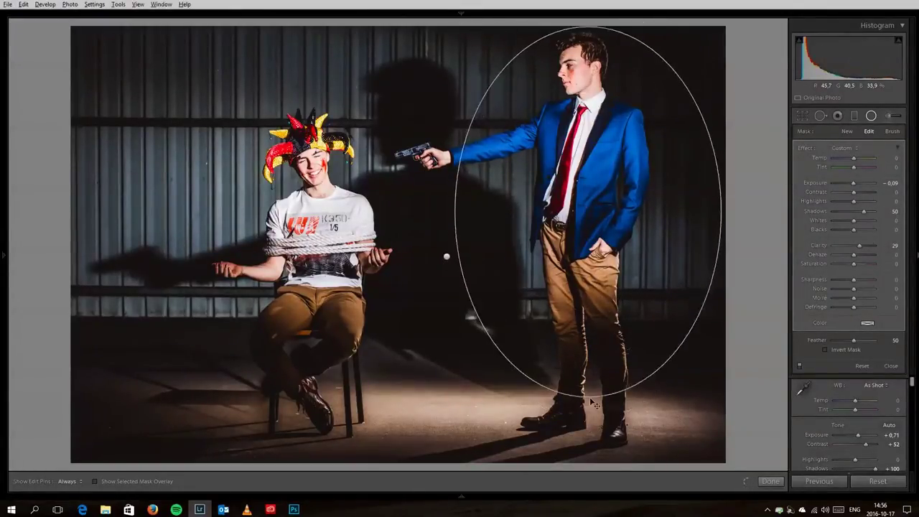
pyautogui.moveTo(723, 215); pyautogui.dragTo(656, 215)
pyautogui.moveTo(588, 210); pyautogui.dragTo(585, 197)
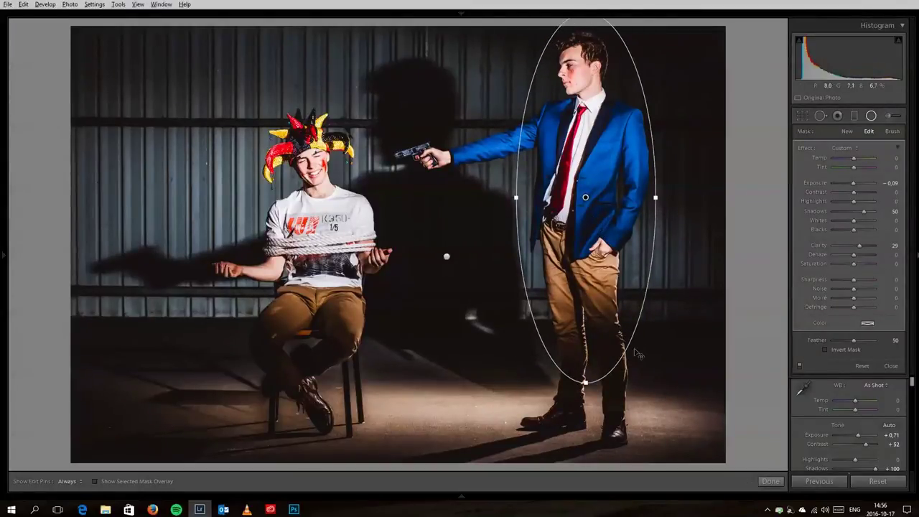
pyautogui.moveTo(587, 384); pyautogui.dragTo(586, 309)
pyautogui.moveTo(587, 198); pyautogui.dragTo(585, 134)
# - Invert the mask of the standing man's radial filter, reset its effects and set its shadows to 62
pyautogui.click(826, 350)
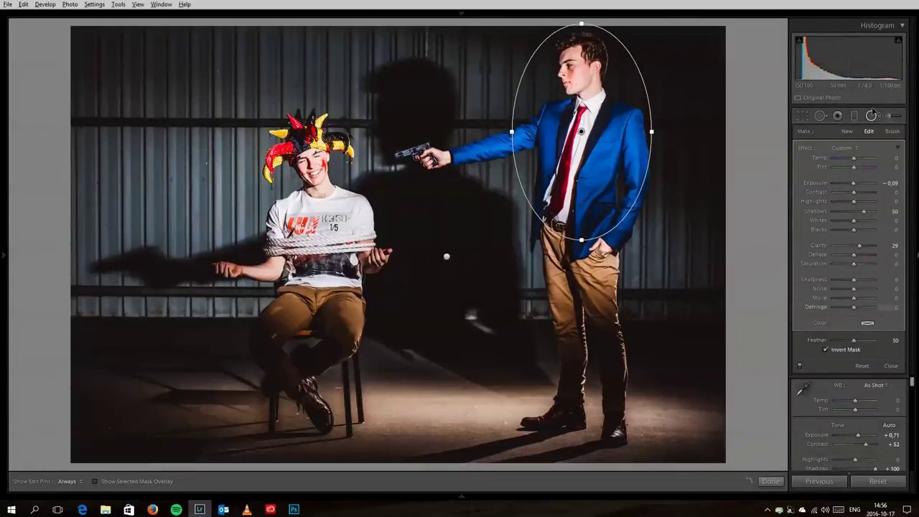
pyautogui.doubleClick(806, 148)
pyautogui.click(867, 212)
pyautogui.moveTo(865, 212); pyautogui.dragTo(855, 184)
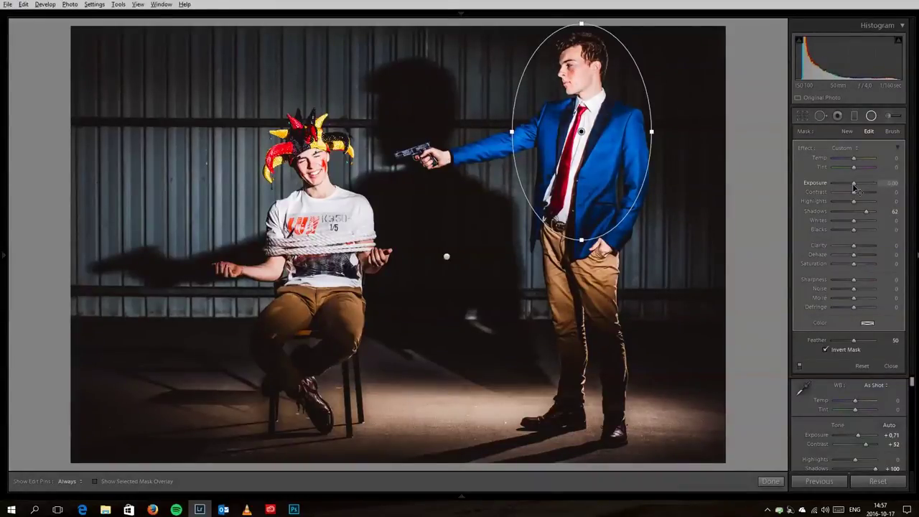
pyautogui.click(891, 366)
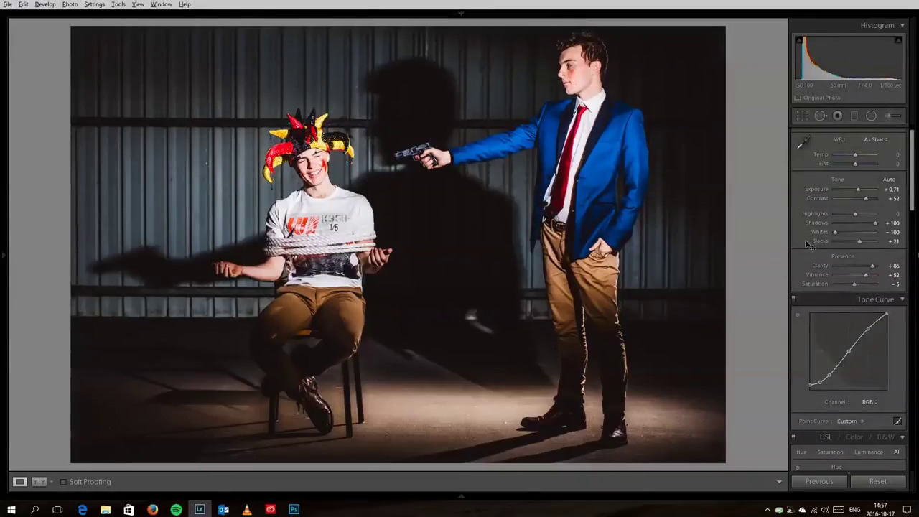
# - Set the photo's dehaze amount to +12 and return to the basic adjustments
pyautogui.scroll(-8, 815, 271)
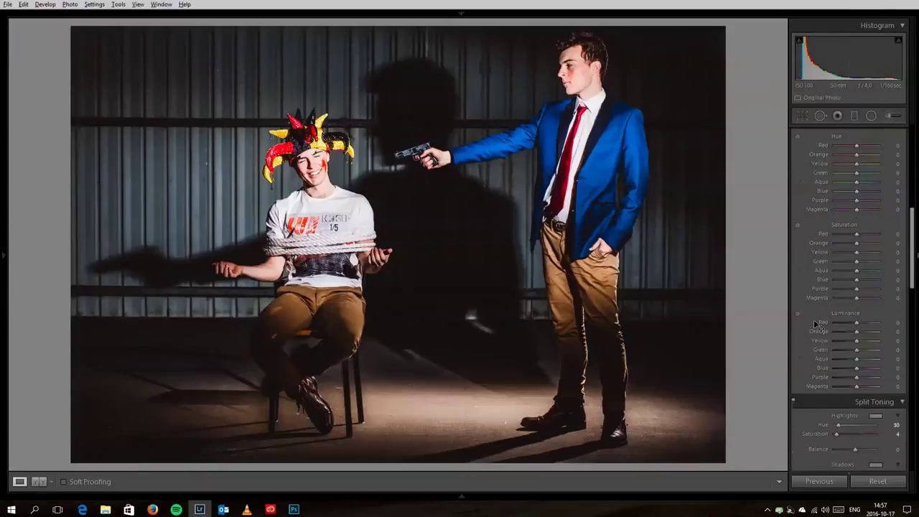
pyautogui.scroll(-10, 816, 325)
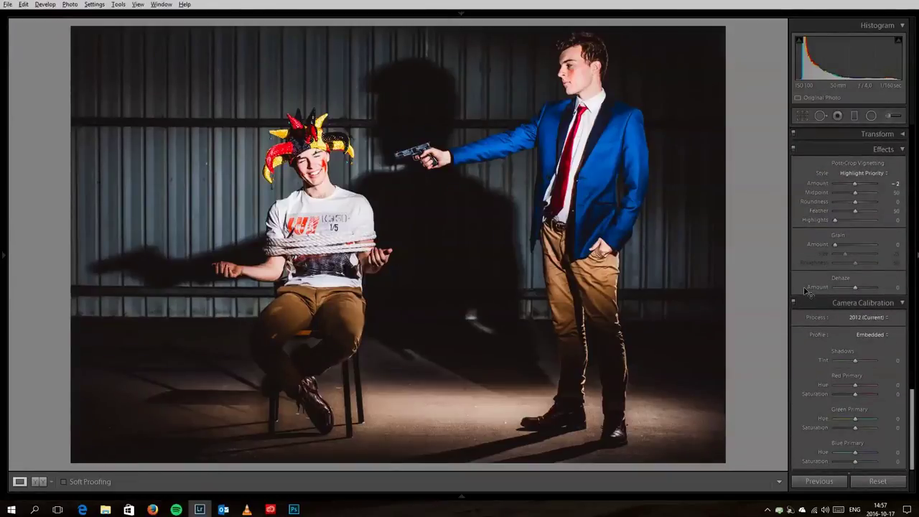
pyautogui.moveTo(855, 288); pyautogui.dragTo(858, 289)
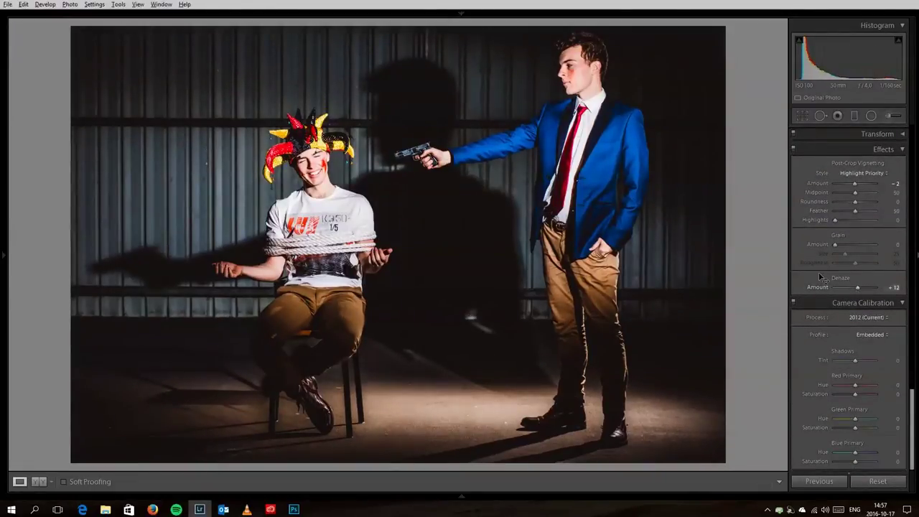
pyautogui.scroll(15, 819, 281)
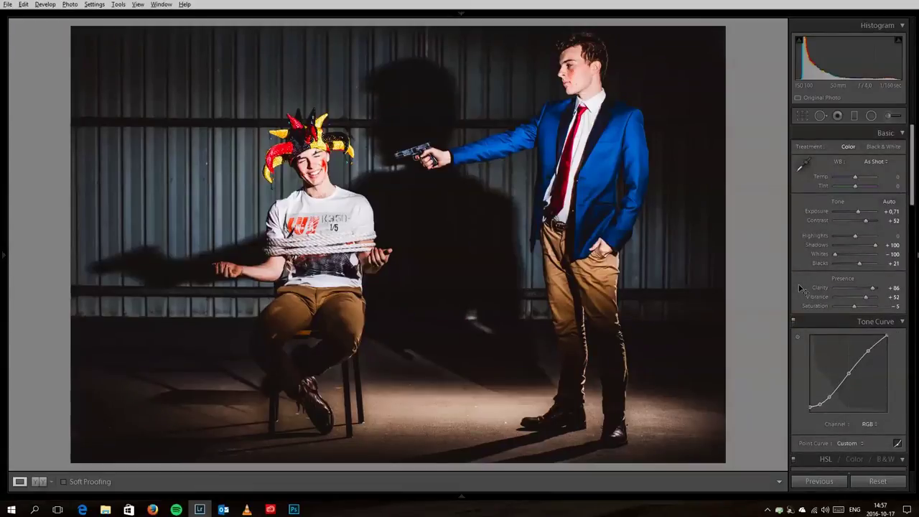